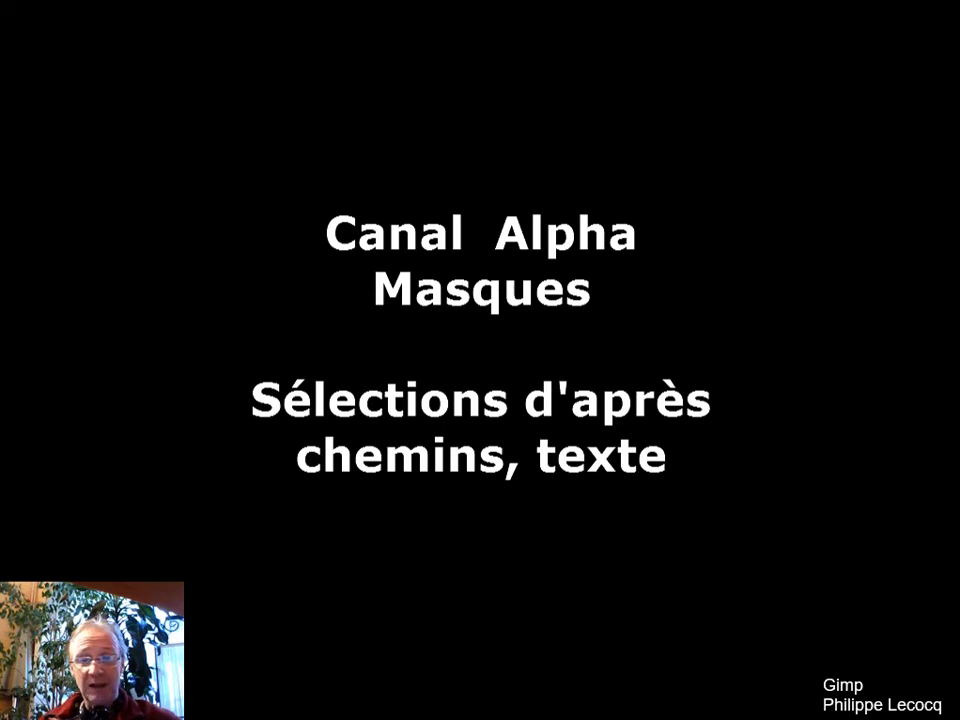
# - Advance to the slide showing Calque 1, Calque 2, Masque and the Résultat image
pyautogui.click(850, 596)
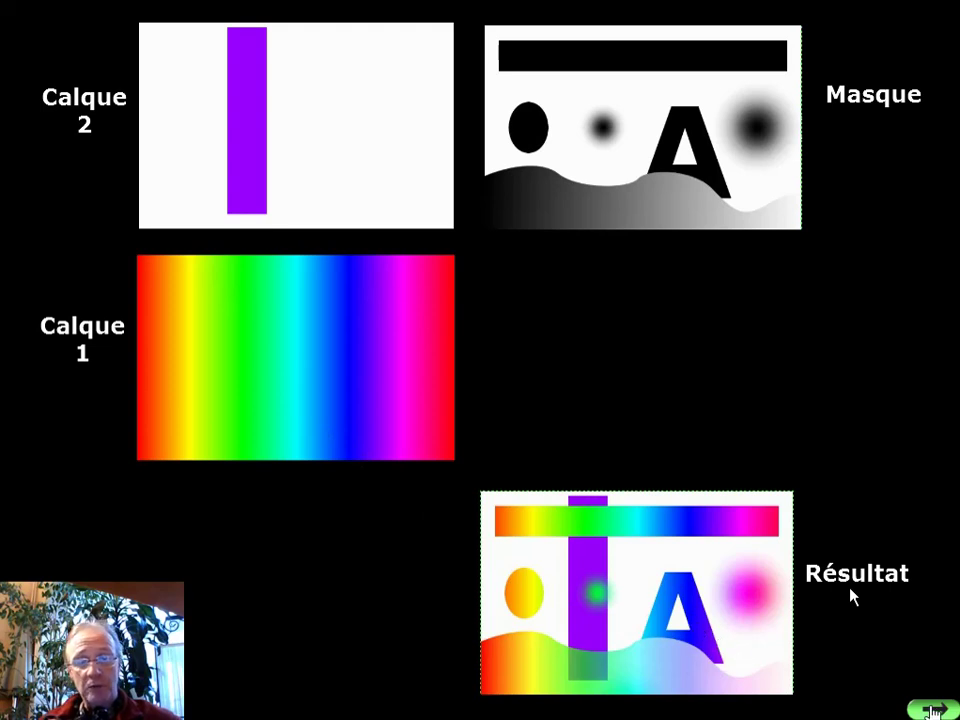
# - Reveal the Masque applied to Calque 2, its masked shapes shown as transparent checkerboard
pyautogui.click(933, 711)
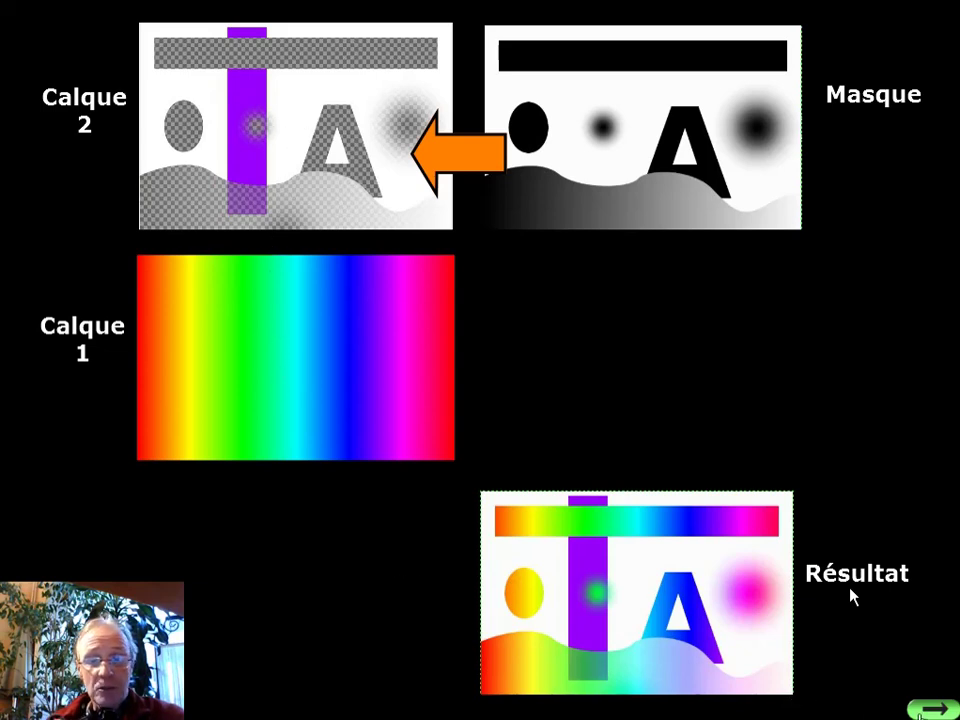
# - Show Calque 2 stacked over the rainbow layer forming the Résultat, then end the slideshow
pyautogui.click(935, 708)
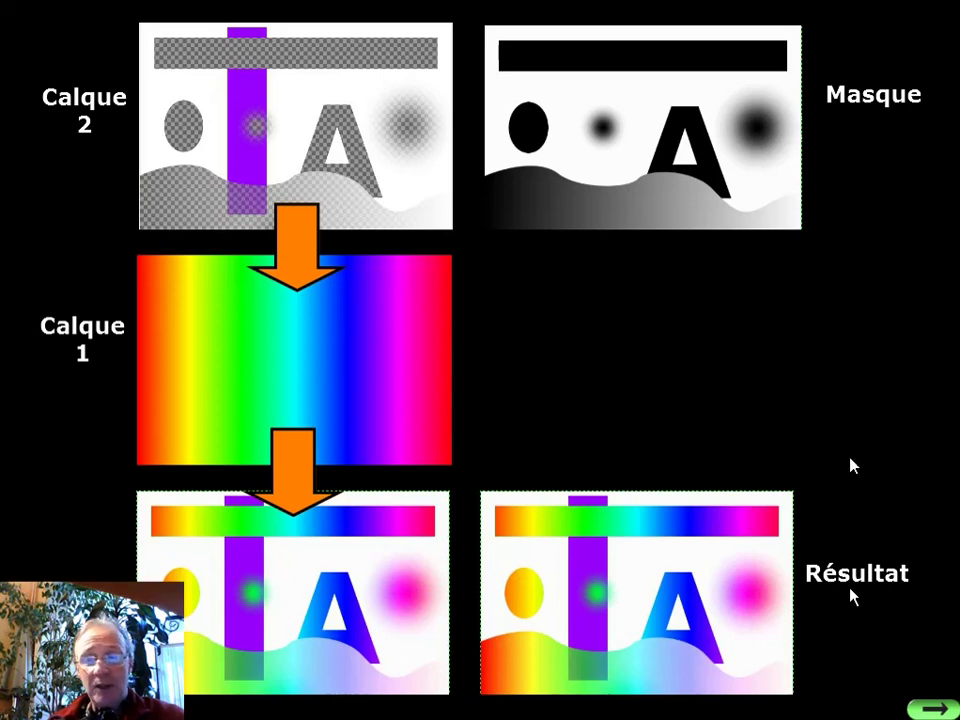
pyautogui.press('Right')
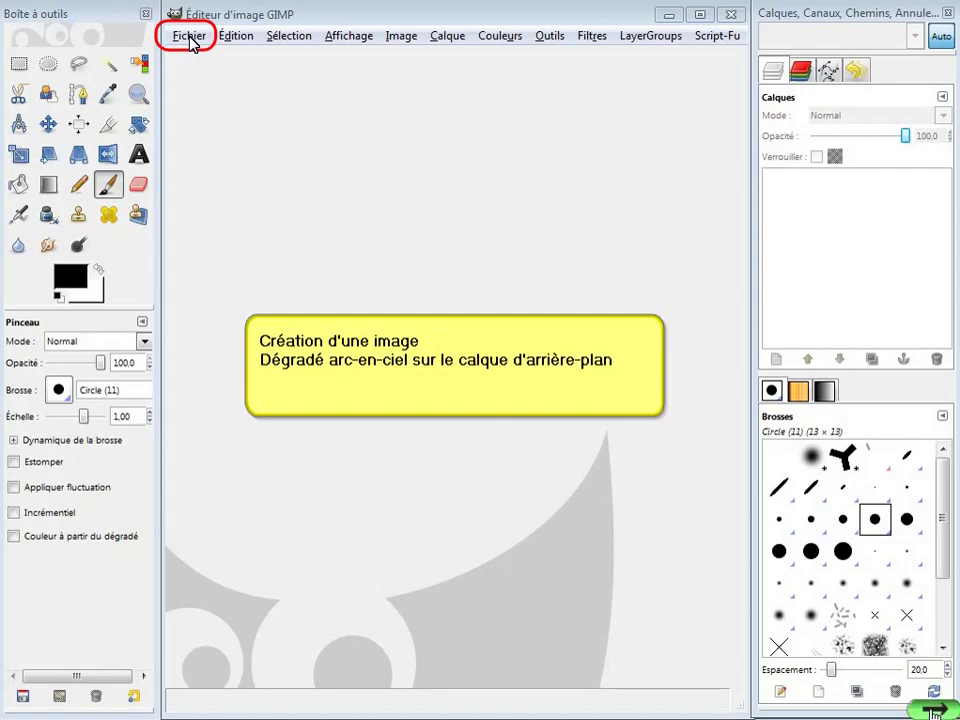
# - Create the 640×400 rainbow-gradient image and set up a new layer with Blanc fill
pyautogui.click(932, 711)
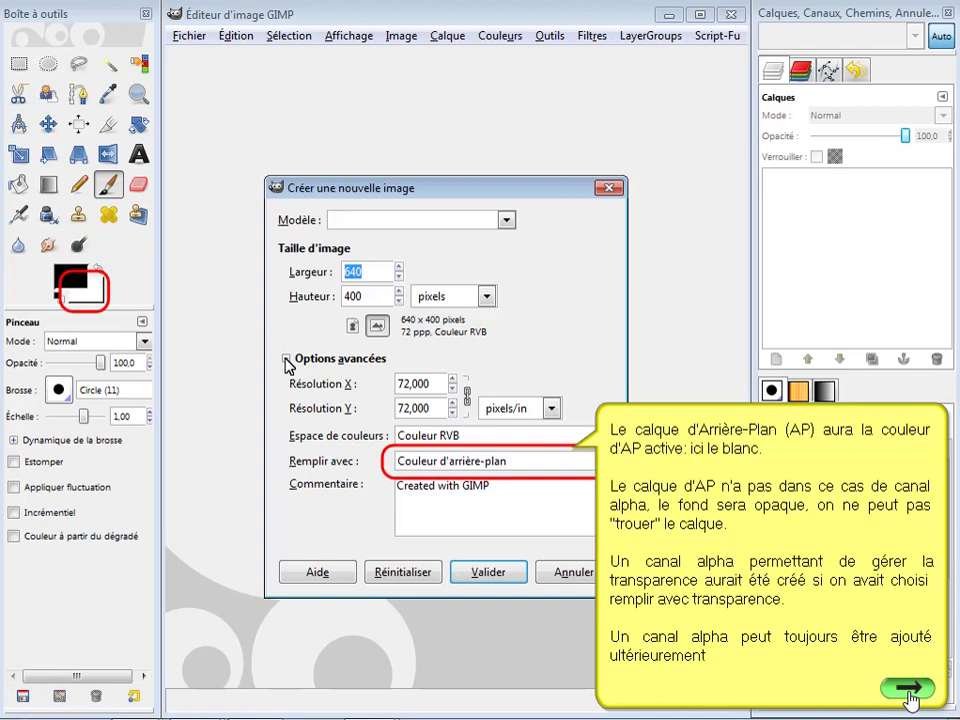
pyautogui.click(908, 690)
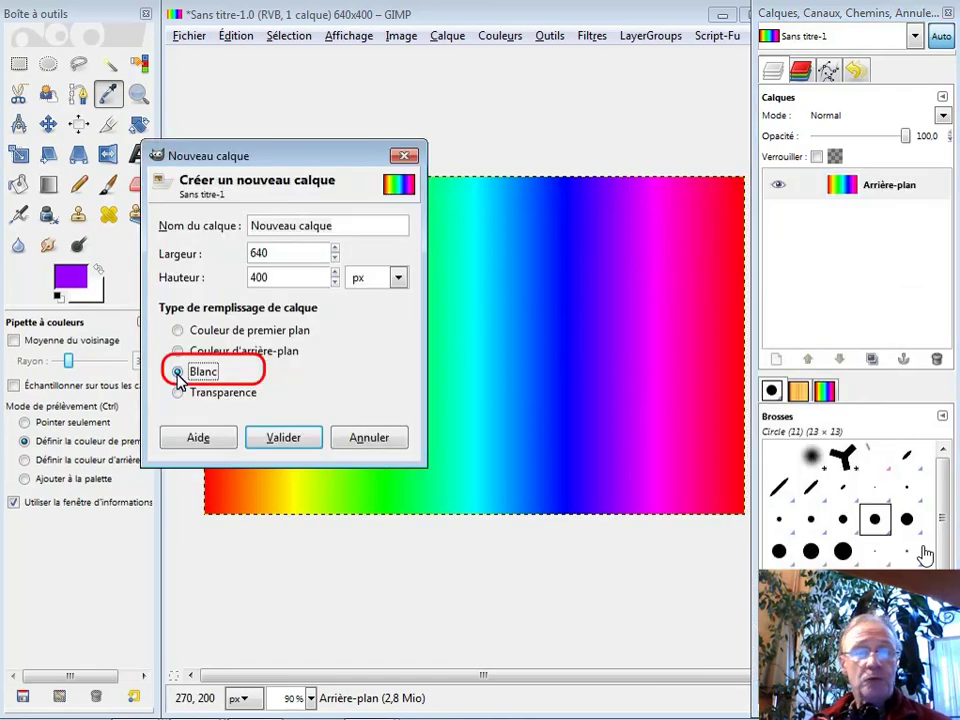
# - Add the white Nouveau calque and select a 580×60 strip at 30,30
pyautogui.click(285, 443)
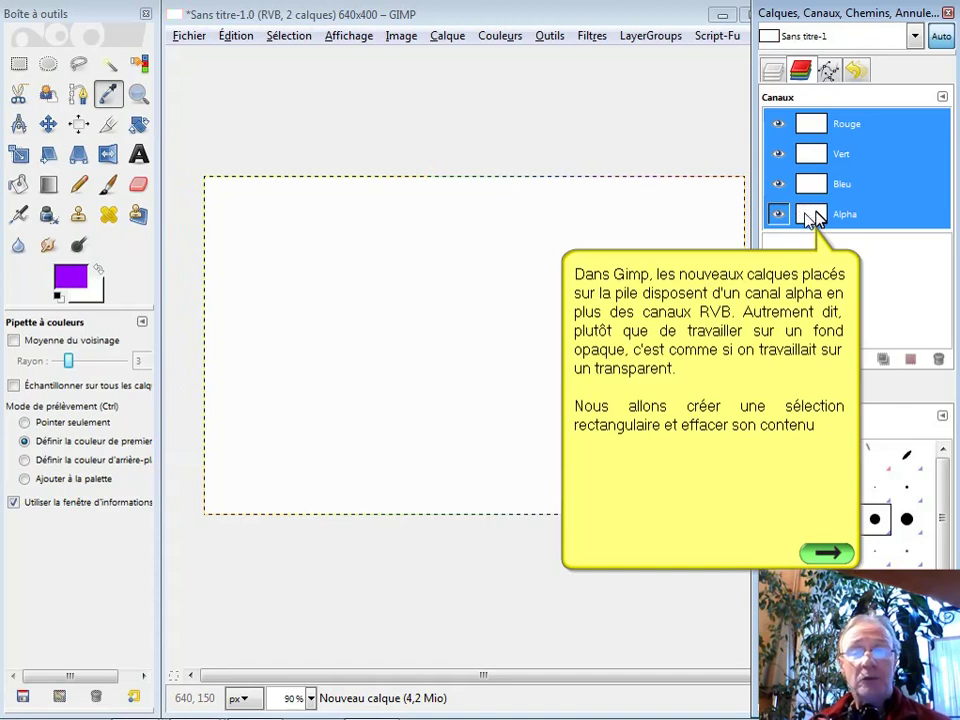
pyautogui.click(829, 556)
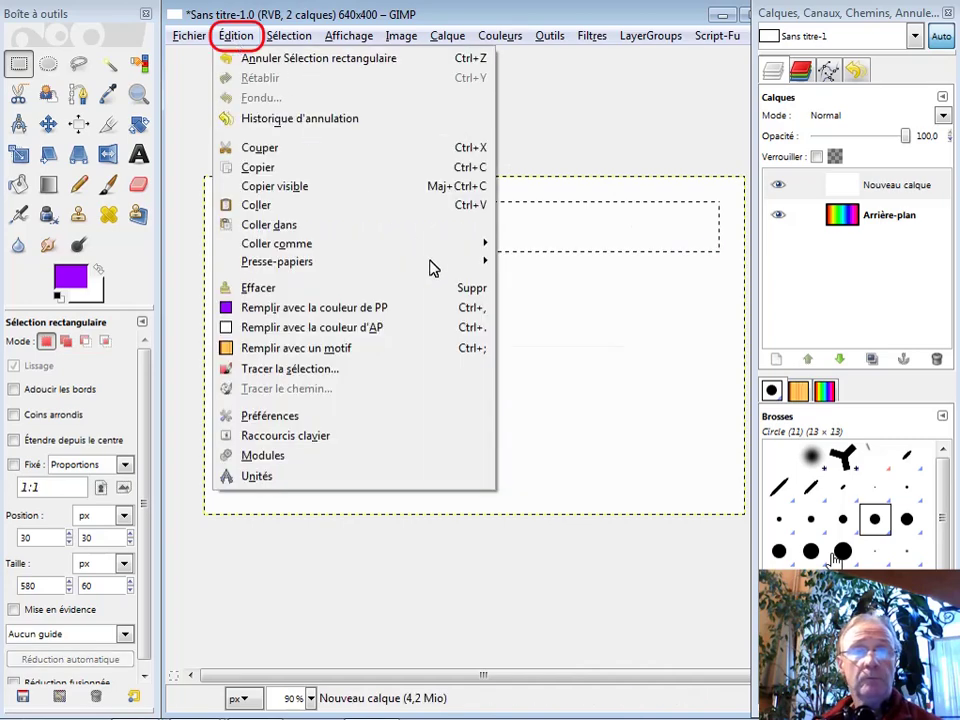
# - Clear the 580×60 strip to transparency and check the alpha channel in Channels
pyautogui.click(458, 290)
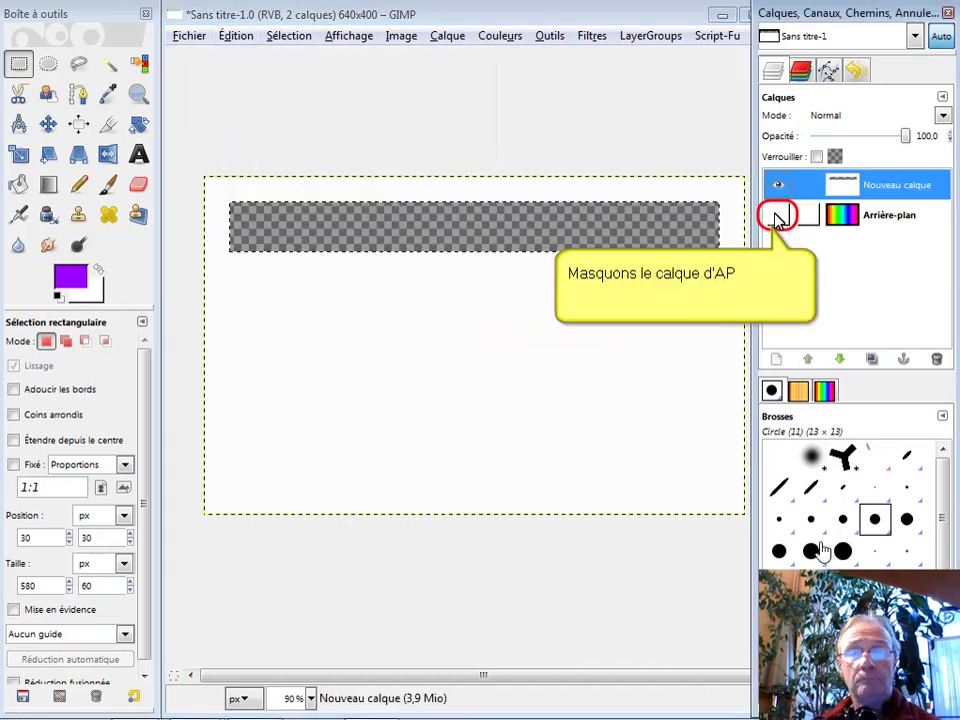
pyautogui.click(808, 72)
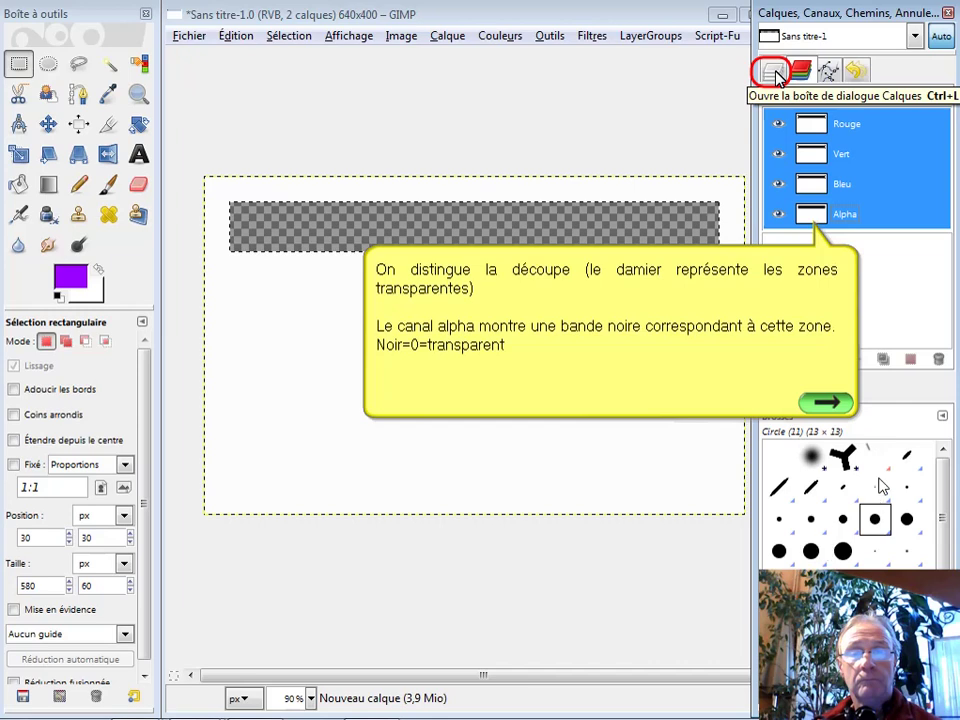
pyautogui.click(830, 404)
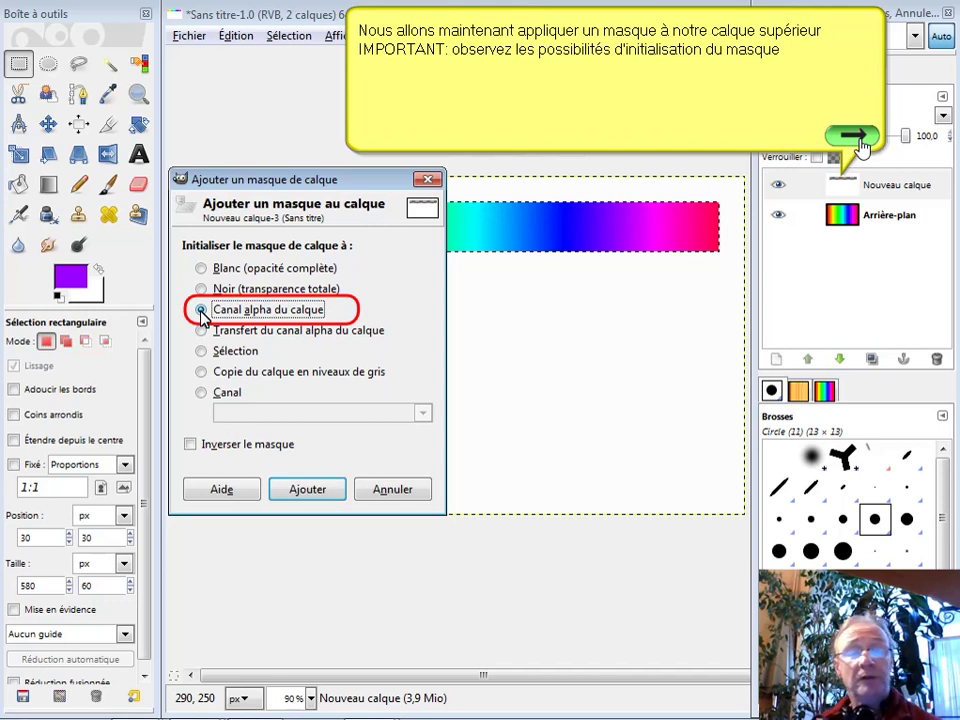
# - Add a mask from the layer's alpha channel, then remove the white layer's alpha channel
pyautogui.click(859, 143)
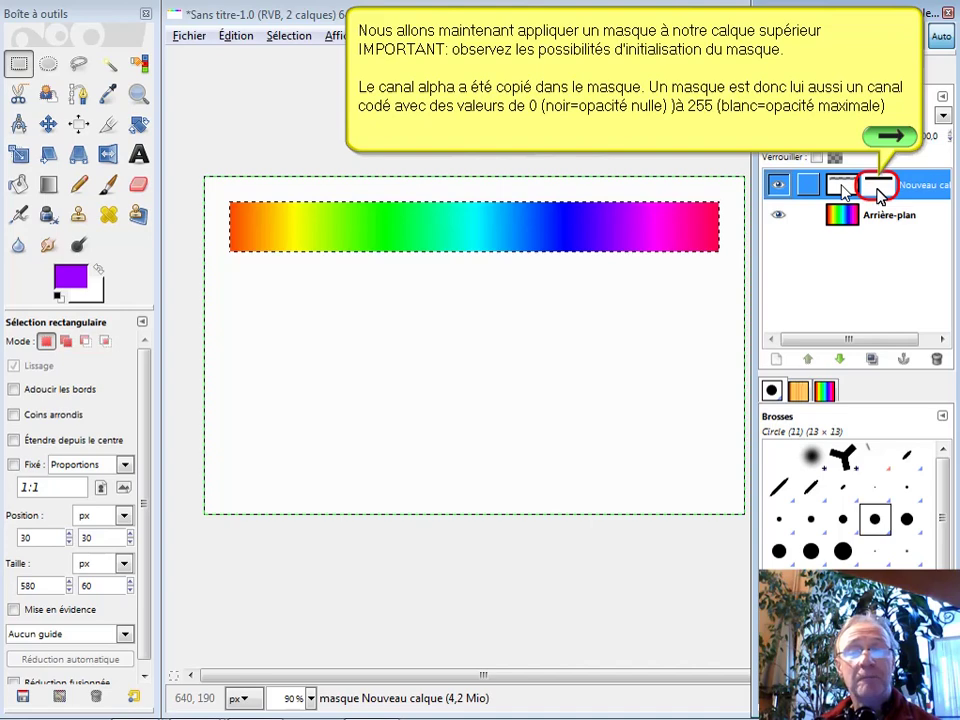
pyautogui.click(891, 137)
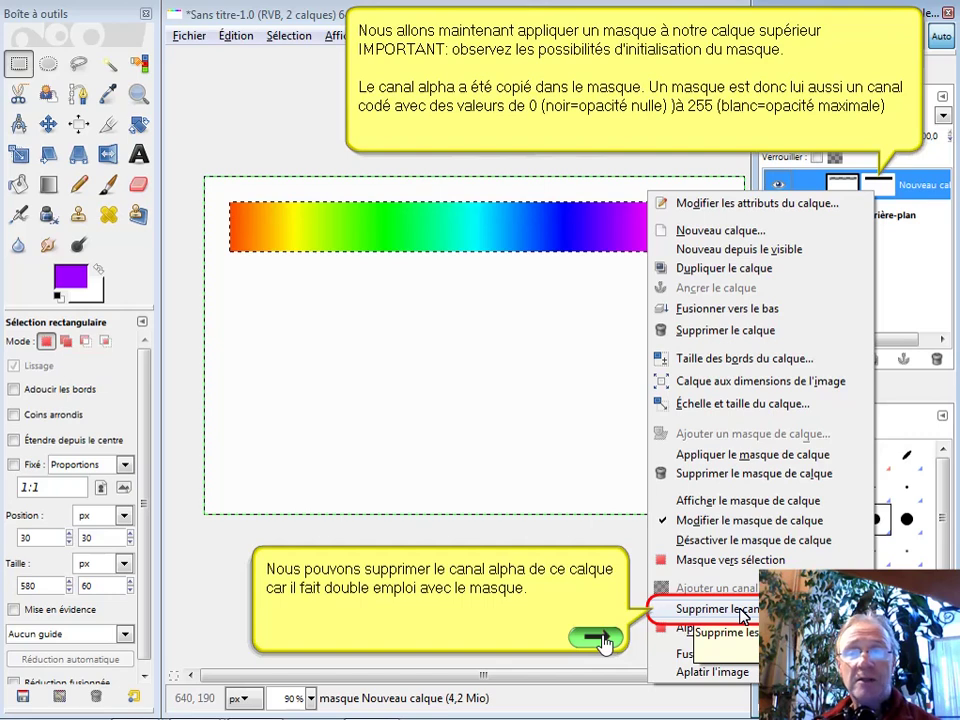
pyautogui.click(600, 638)
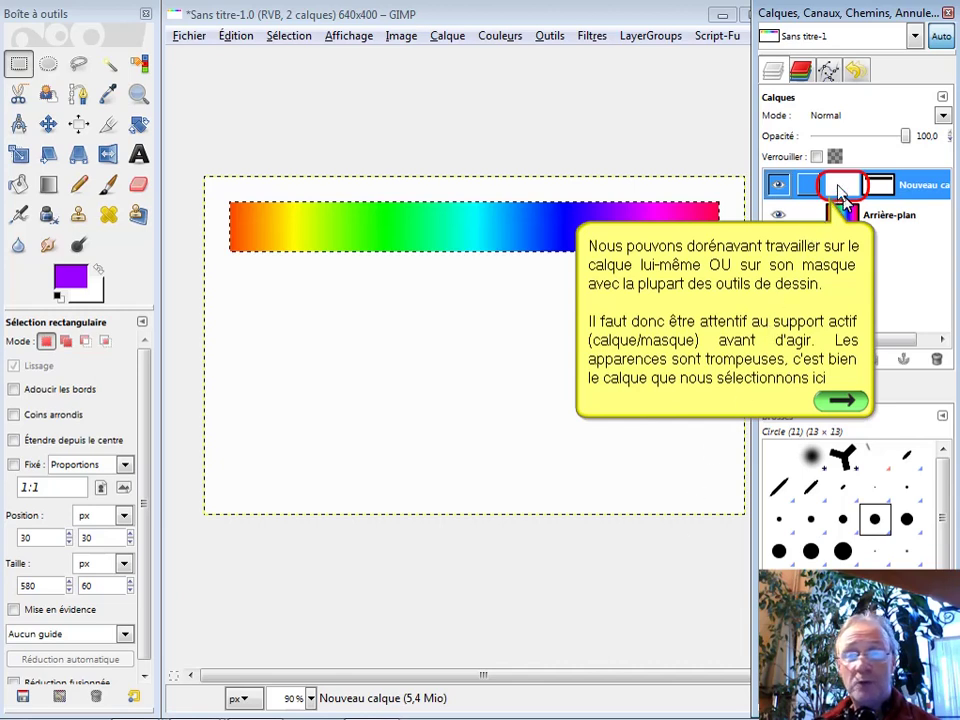
# - Select an 80×360 strip at 180,10 and bucket-fill it with purple
pyautogui.click(843, 403)
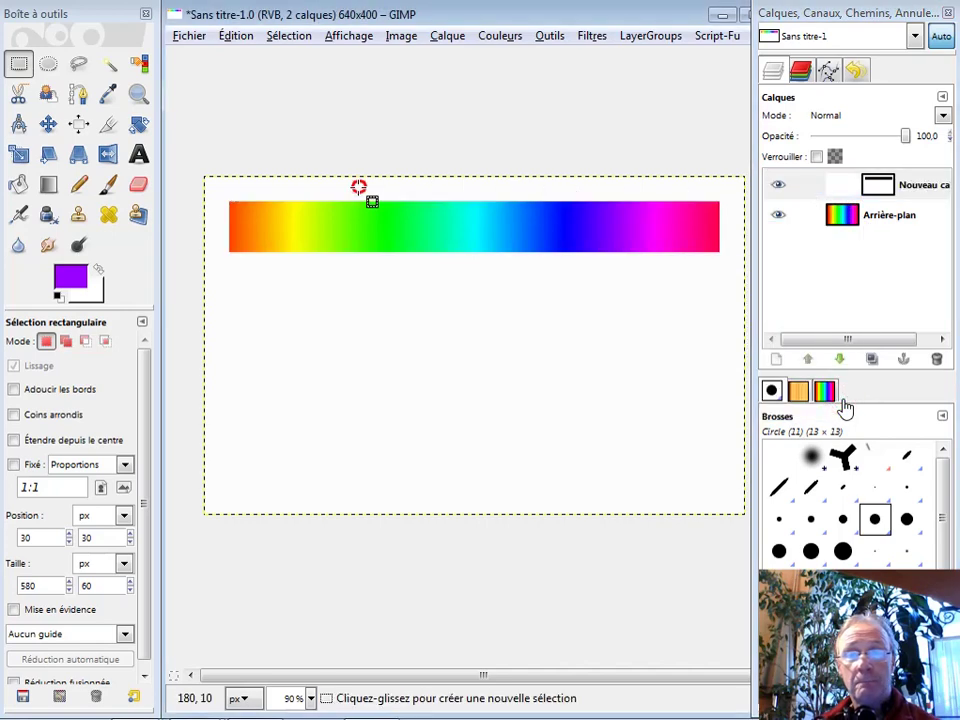
pyautogui.moveTo(358, 187); pyautogui.dragTo(422, 487)
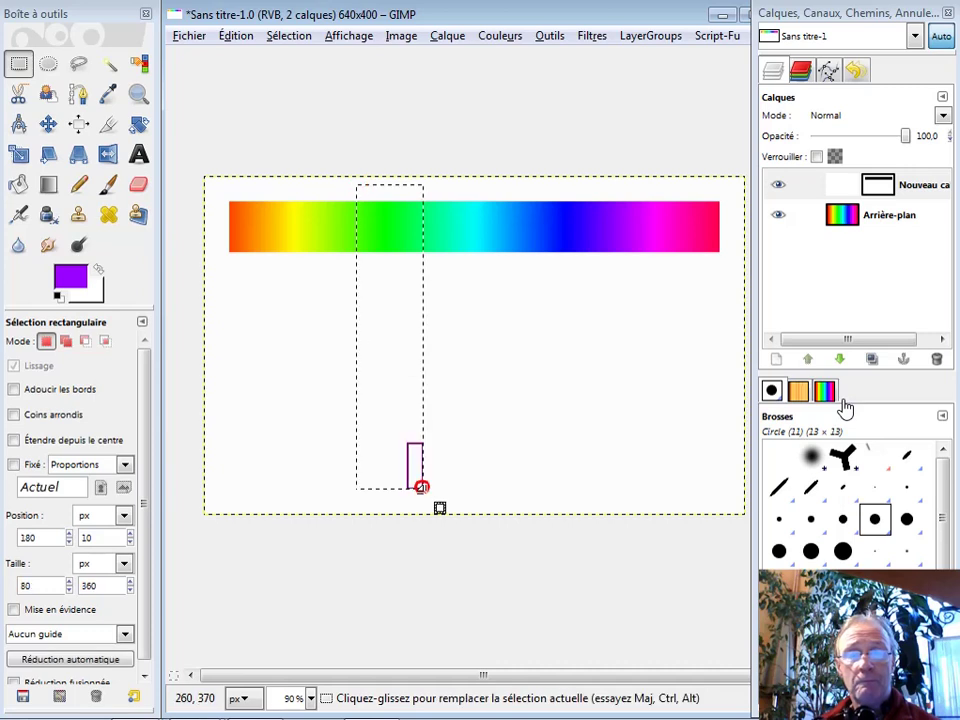
pyautogui.click(20, 186)
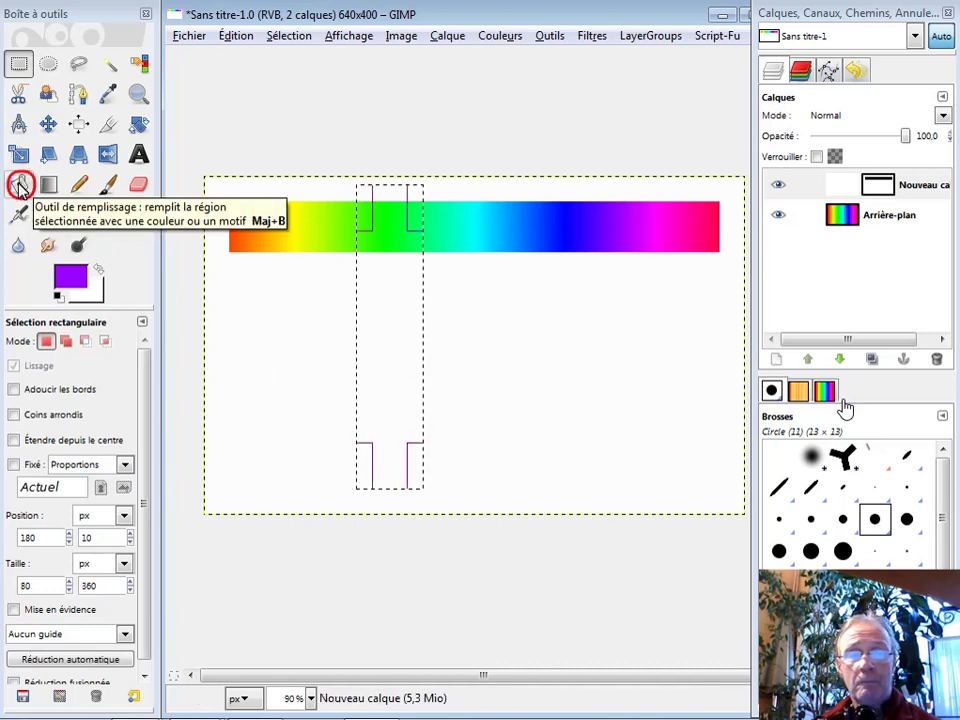
pyautogui.click(383, 339)
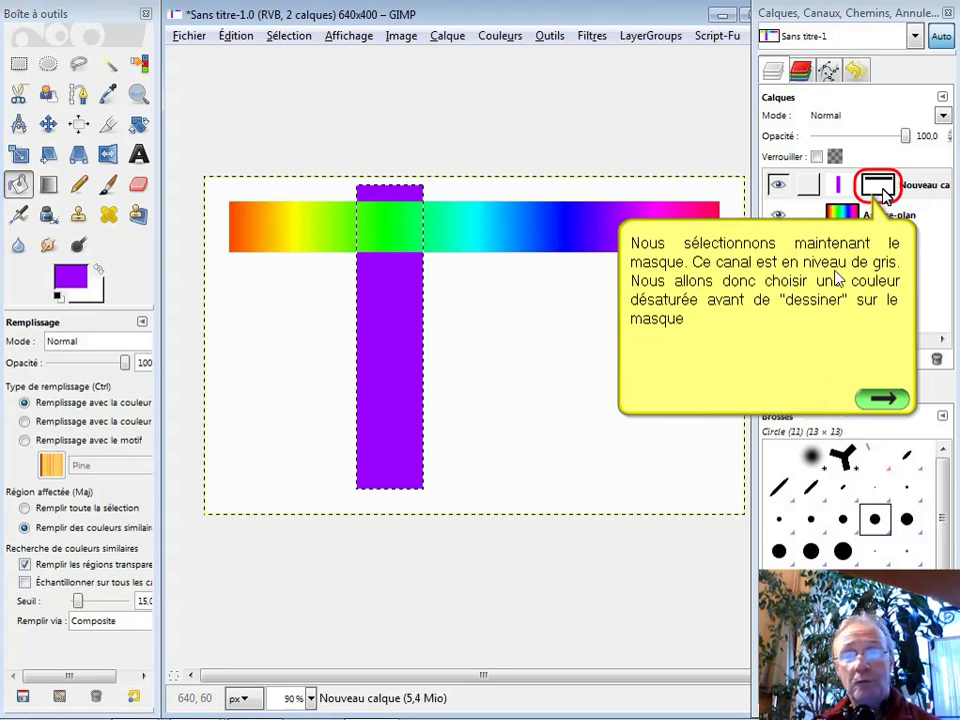
pyautogui.click(880, 400)
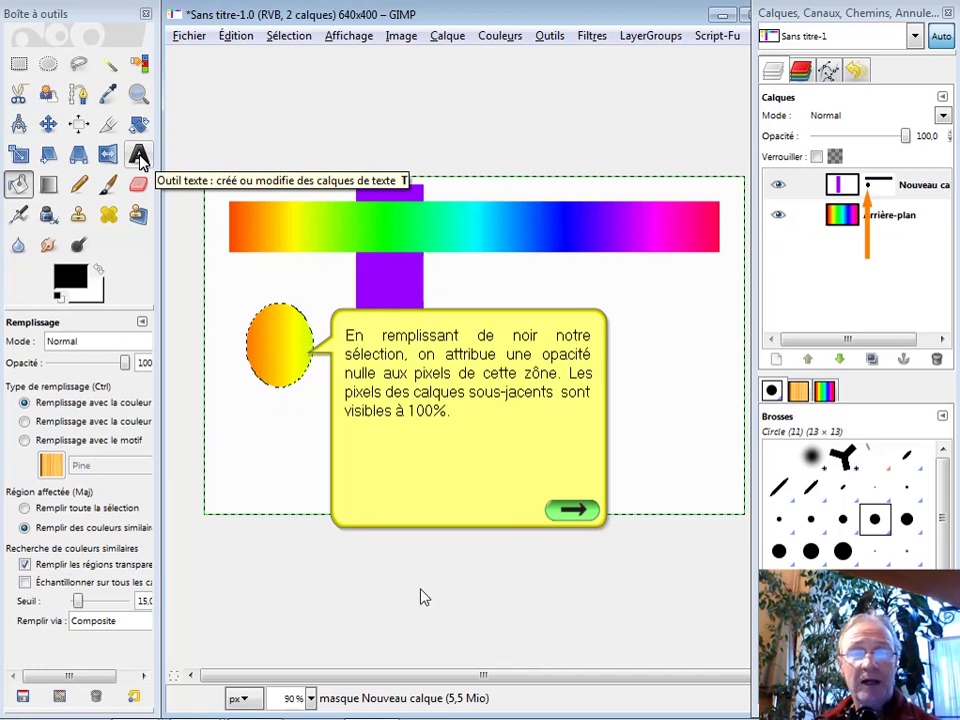
# - Dismiss the black-mask note to reach the text-and-paths-to-selection introduction
pyautogui.click(567, 512)
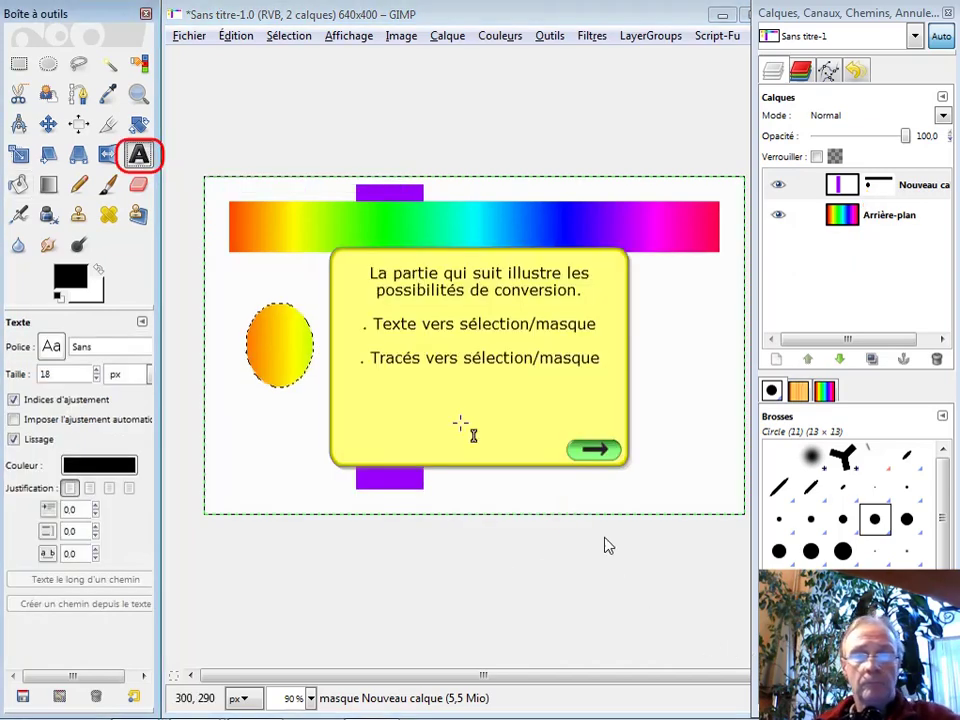
# - Add a black Sans Bold 245 px 'A' text layer right of the purple bar
pyautogui.click(596, 452)
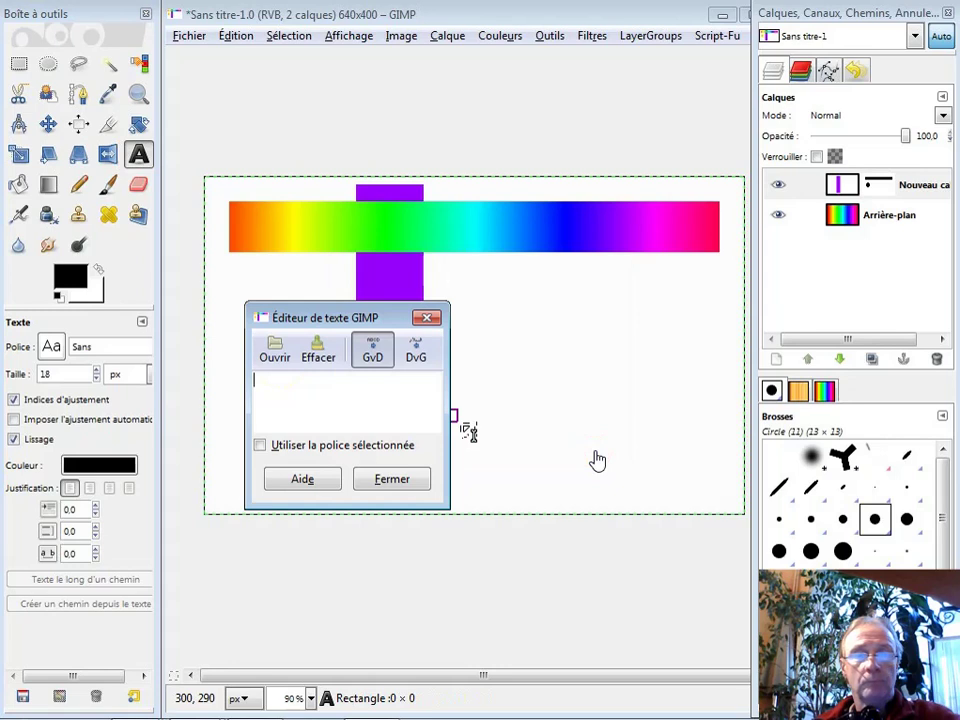
pyautogui.write('A')
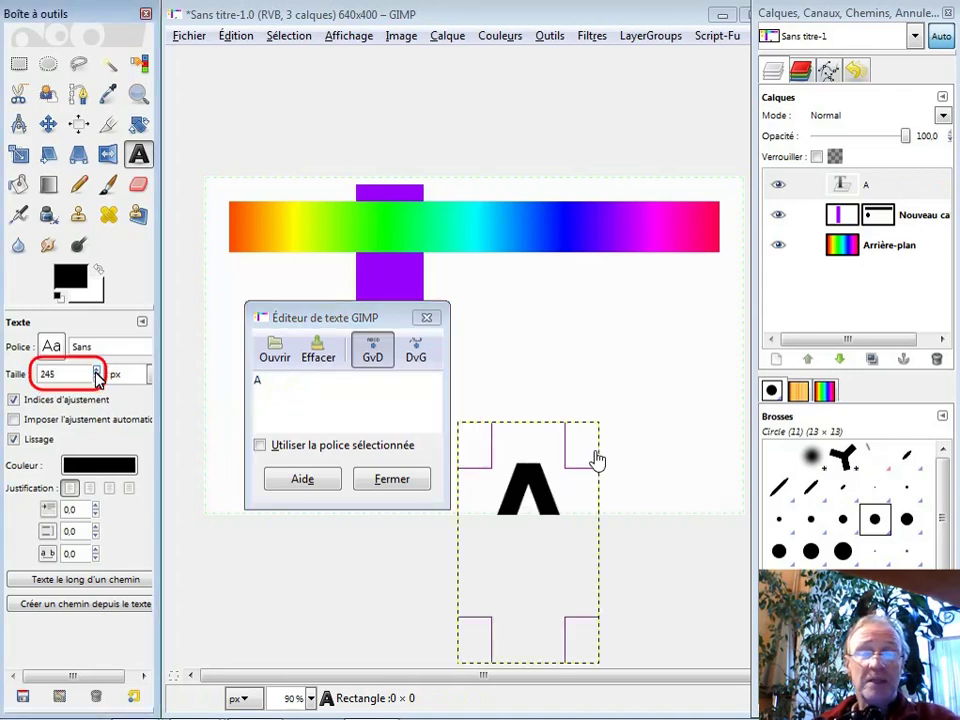
pyautogui.click(51, 350)
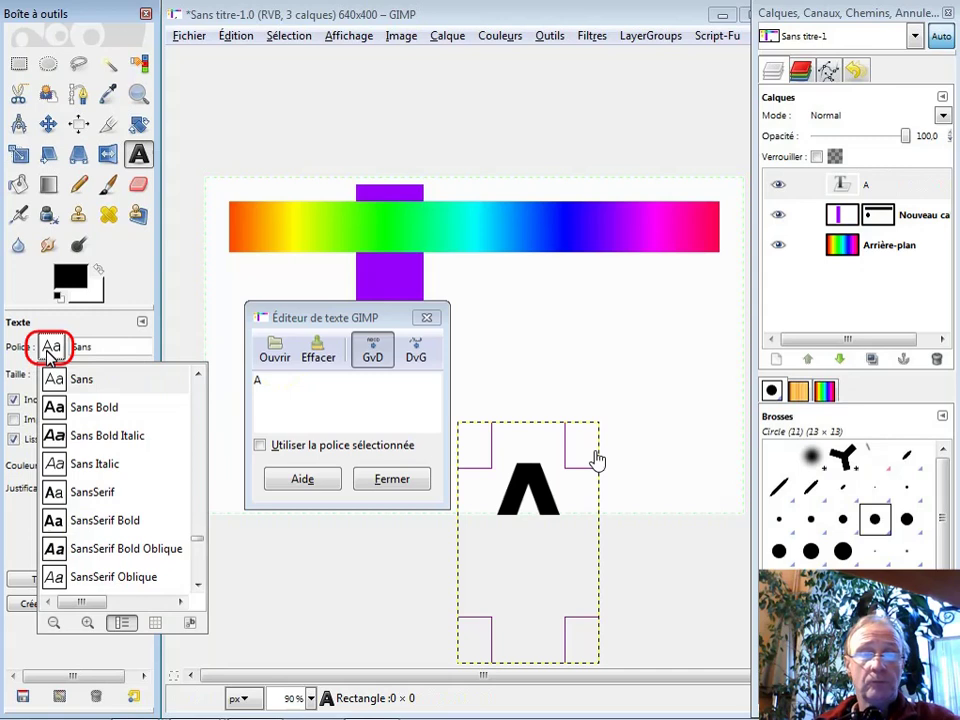
pyautogui.click(52, 405)
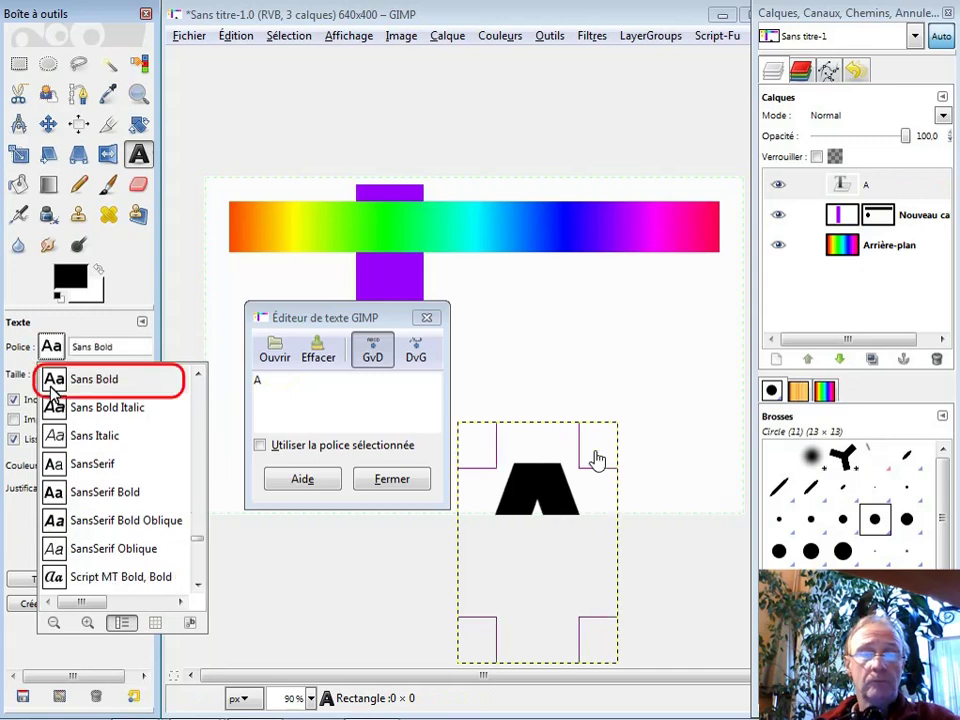
pyautogui.click(543, 490)
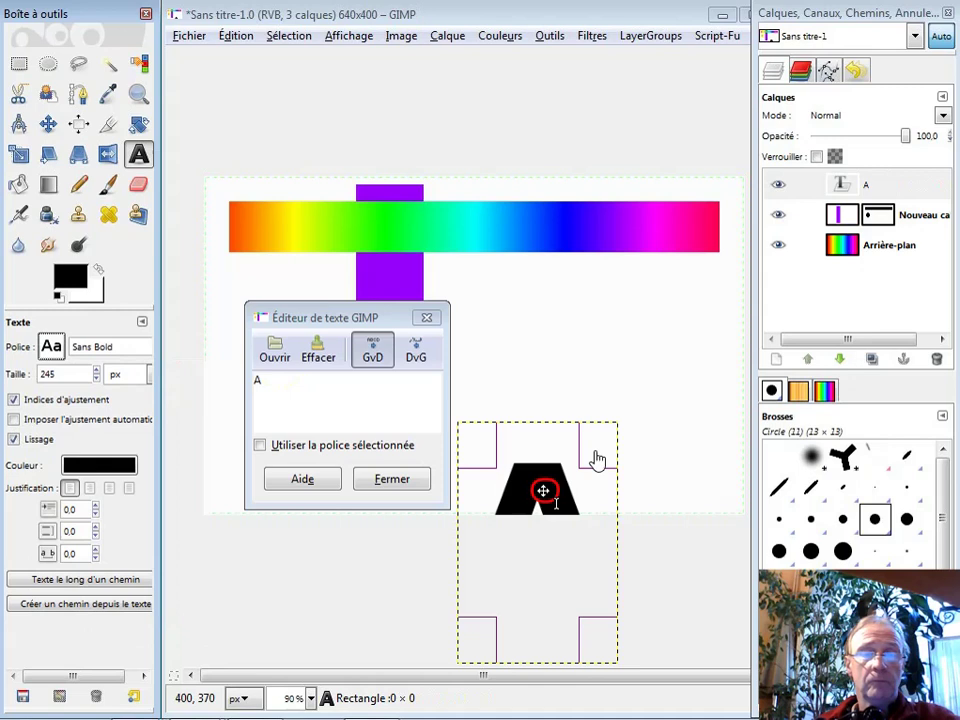
pyautogui.moveTo(543, 490); pyautogui.dragTo(549, 337)
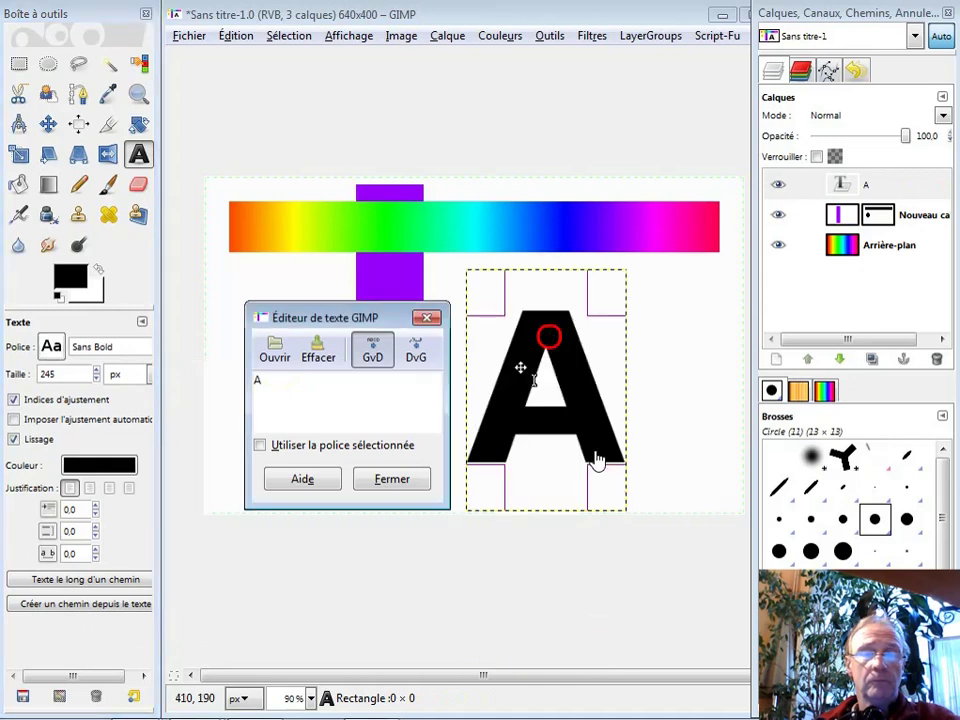
pyautogui.click(392, 480)
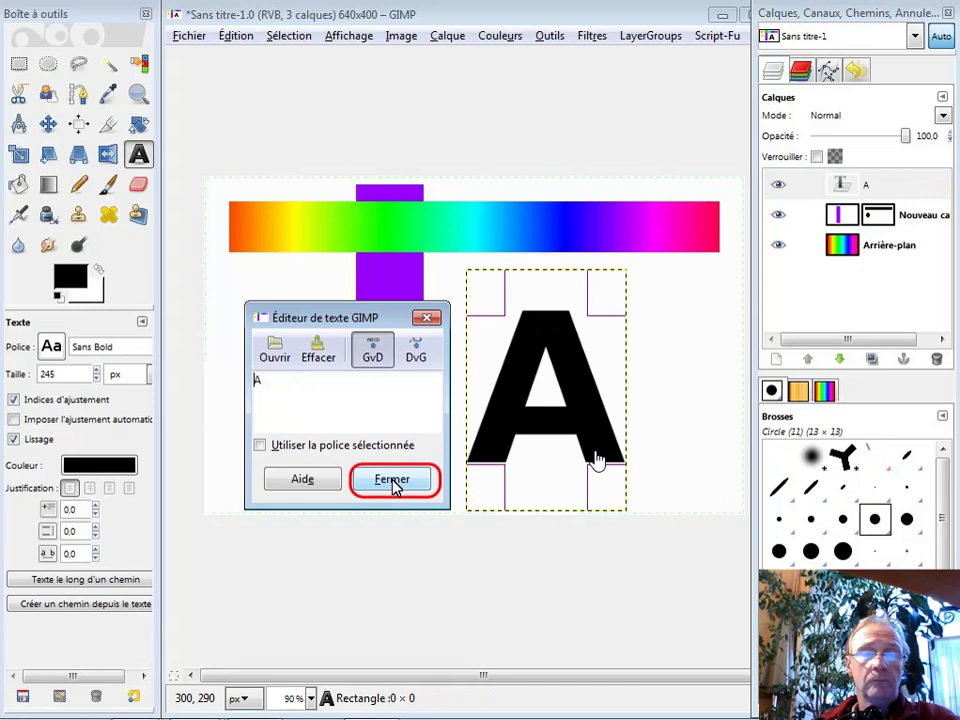
pyautogui.click(880, 192)
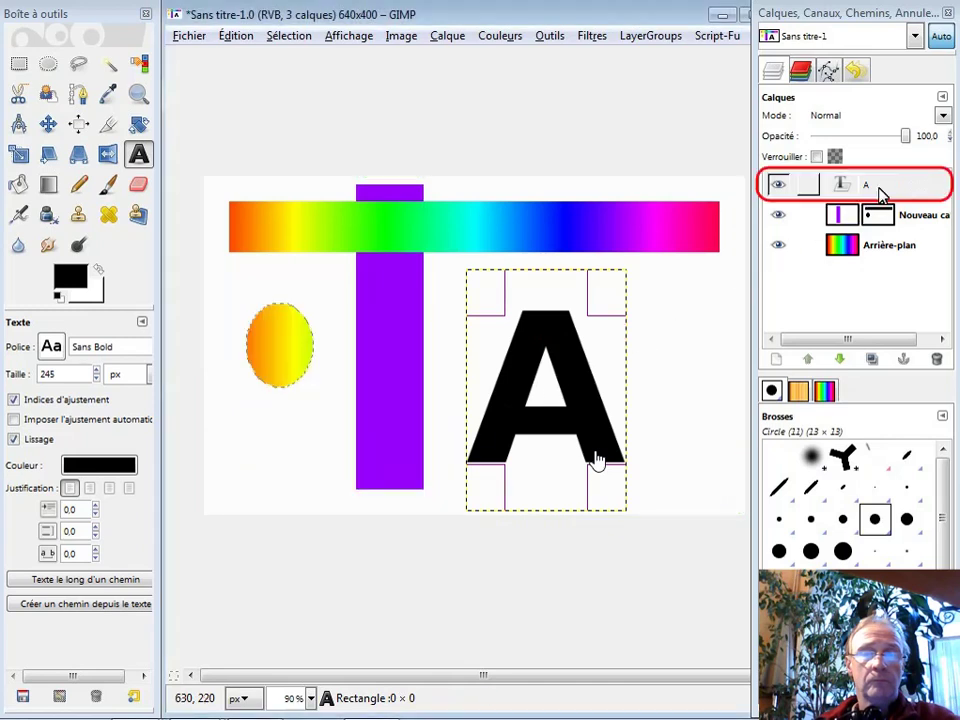
# - Turn the letter A text into a selection, hide the text layer, and target the white layer's mask
pyautogui.rightClick(848, 190)
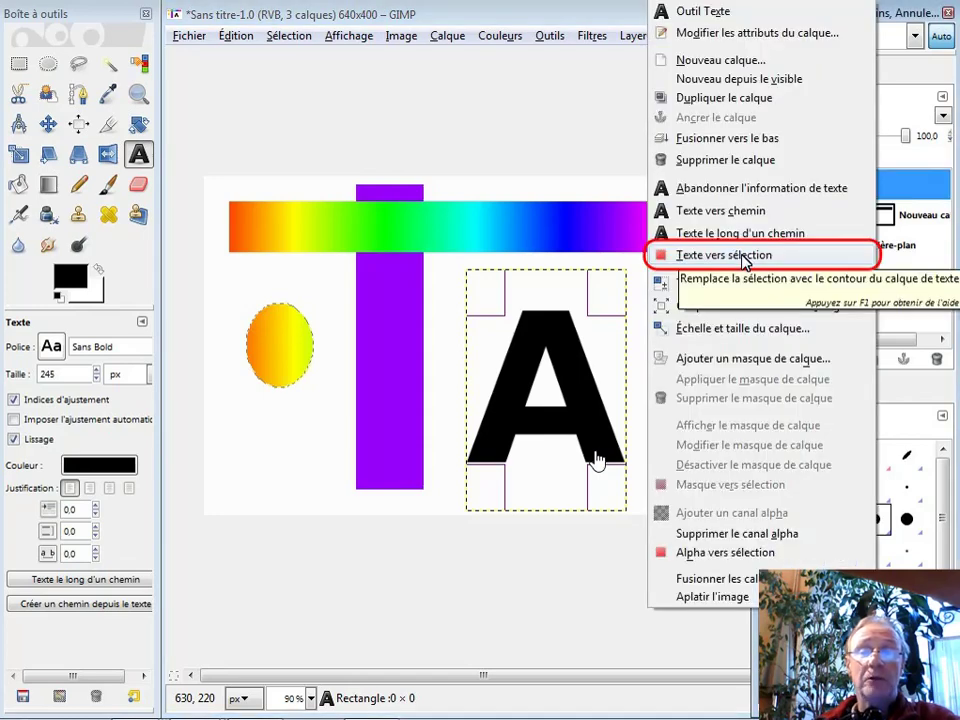
pyautogui.click(740, 256)
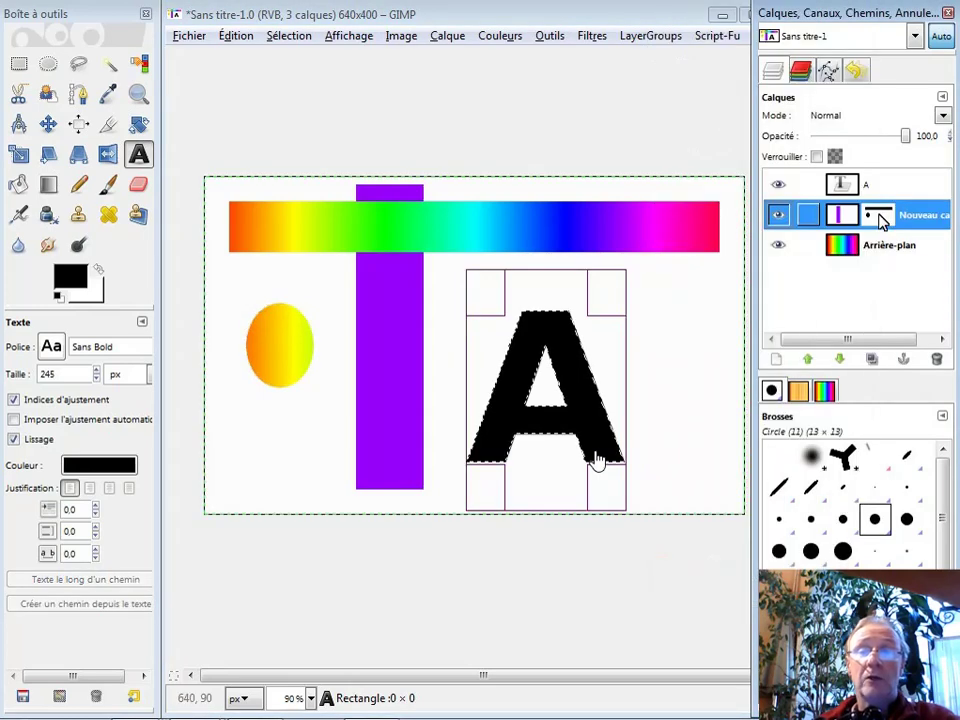
pyautogui.click(779, 185)
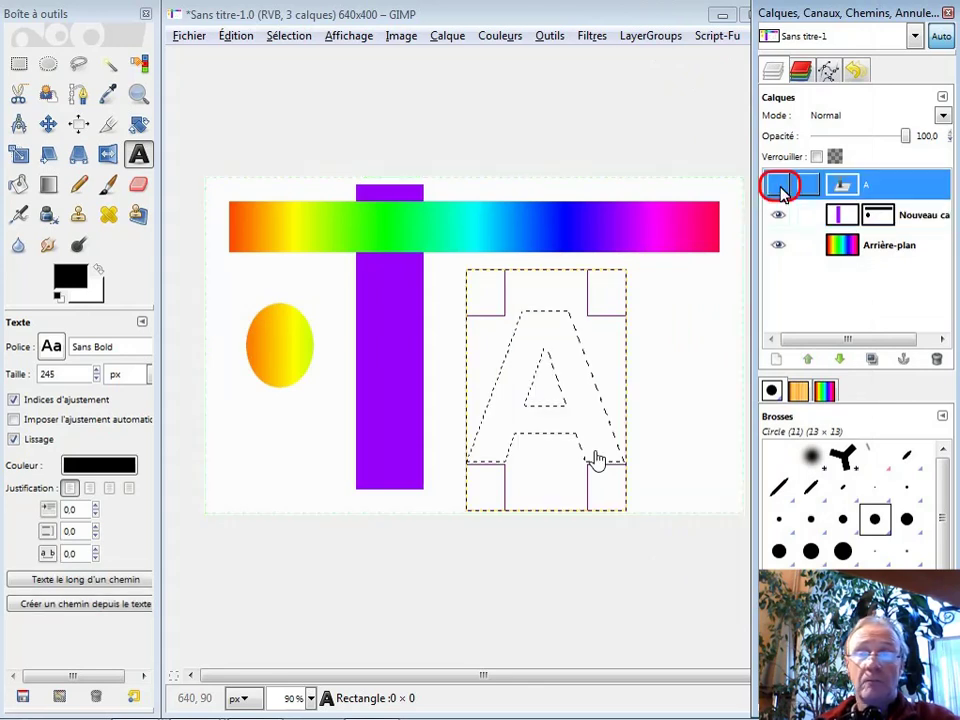
pyautogui.click(887, 217)
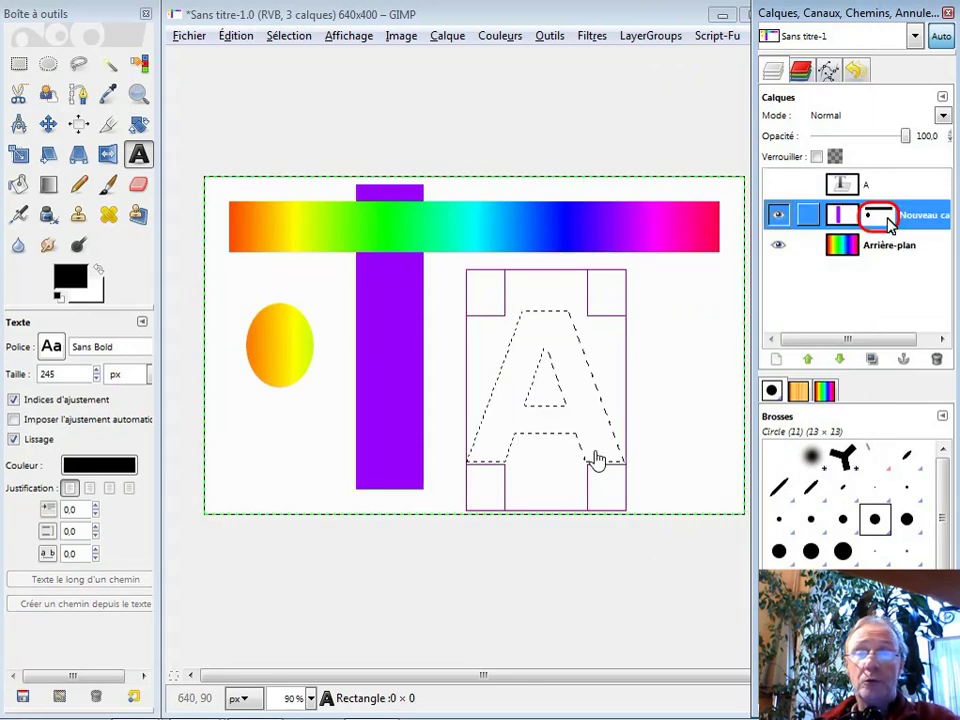
pyautogui.click(20, 186)
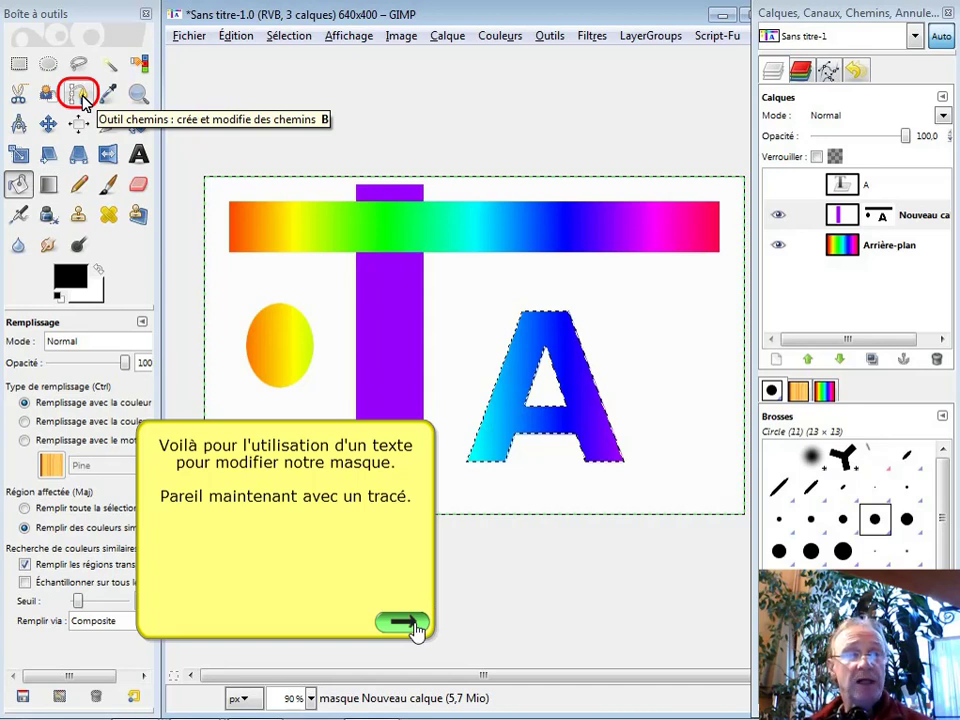
# - Draw a wavy path with curved nodes from the left edge across the letter A
pyautogui.click(413, 624)
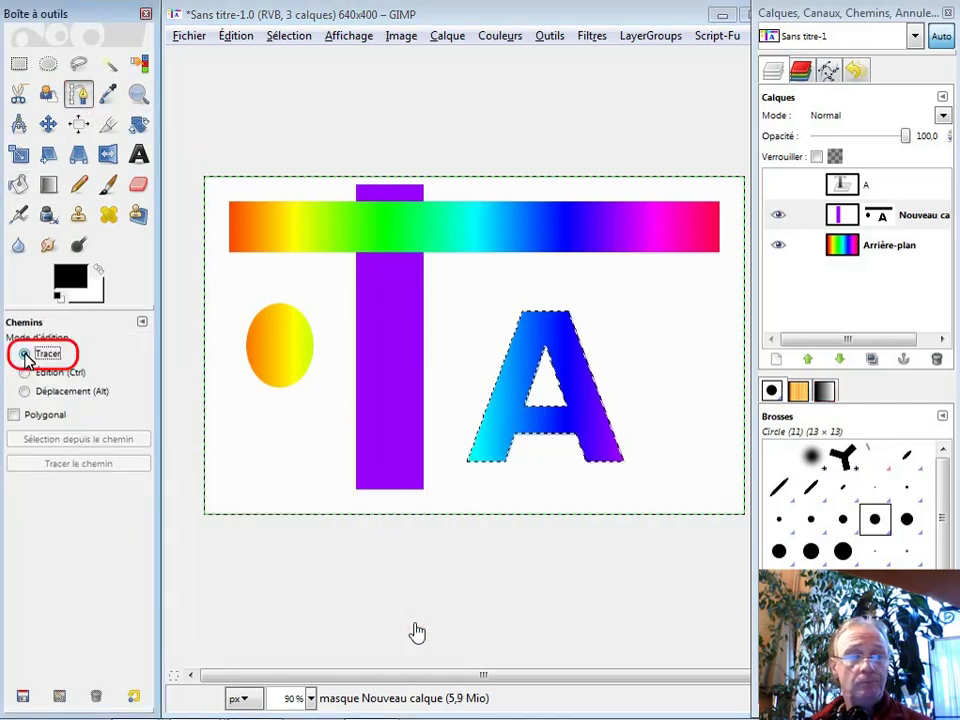
pyautogui.click(190, 432)
pyautogui.moveTo(330, 421); pyautogui.dragTo(366, 450)
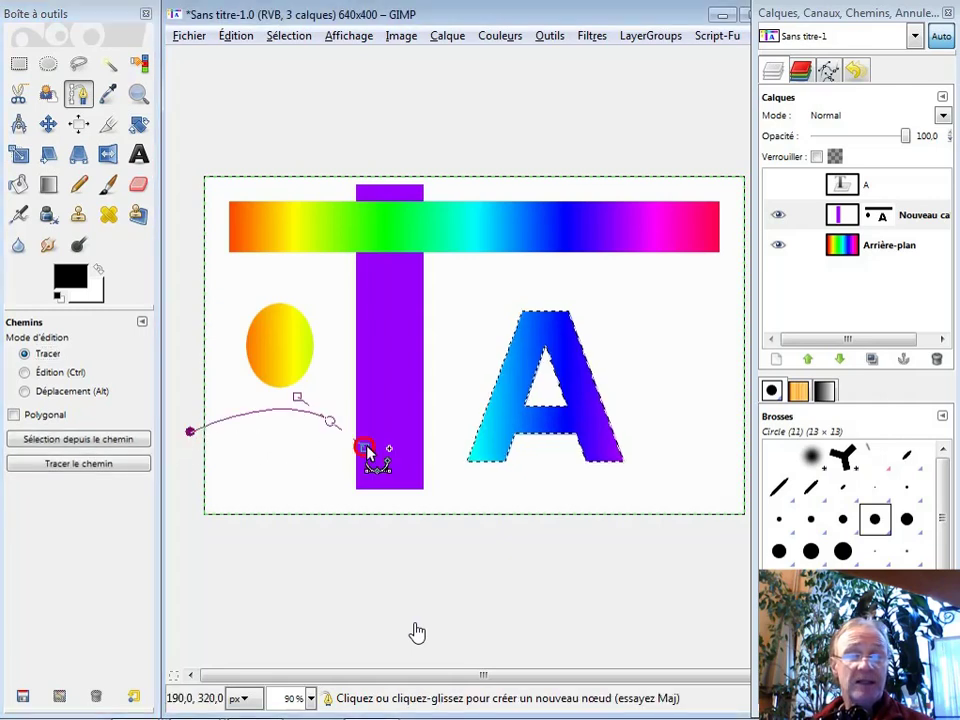
pyautogui.moveTo(466, 431); pyautogui.dragTo(485, 418)
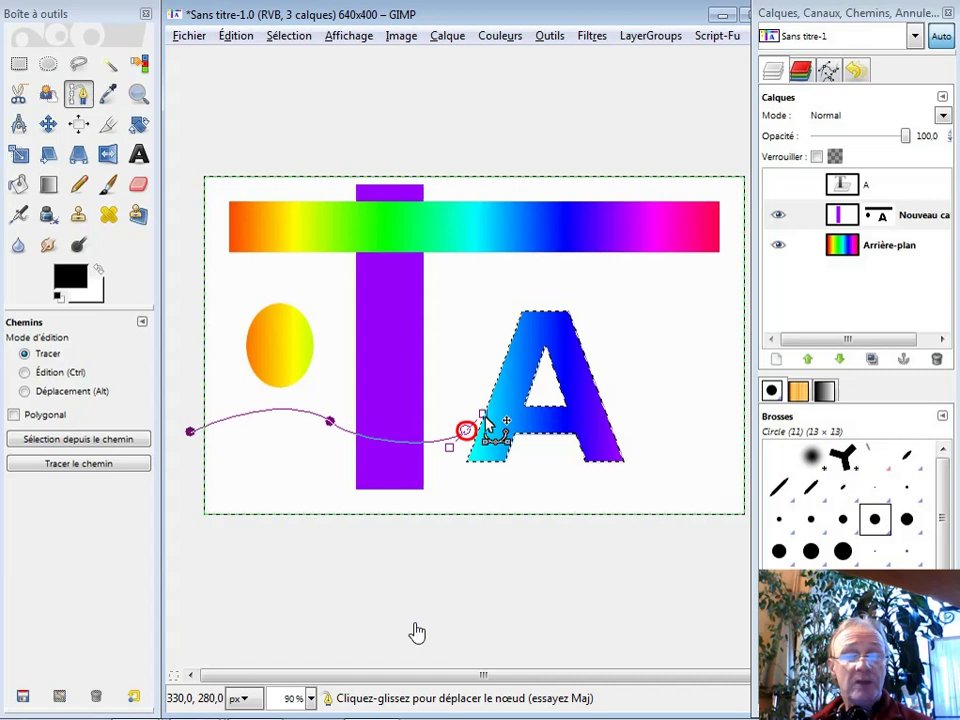
pyautogui.moveTo(590, 446); pyautogui.dragTo(628, 484)
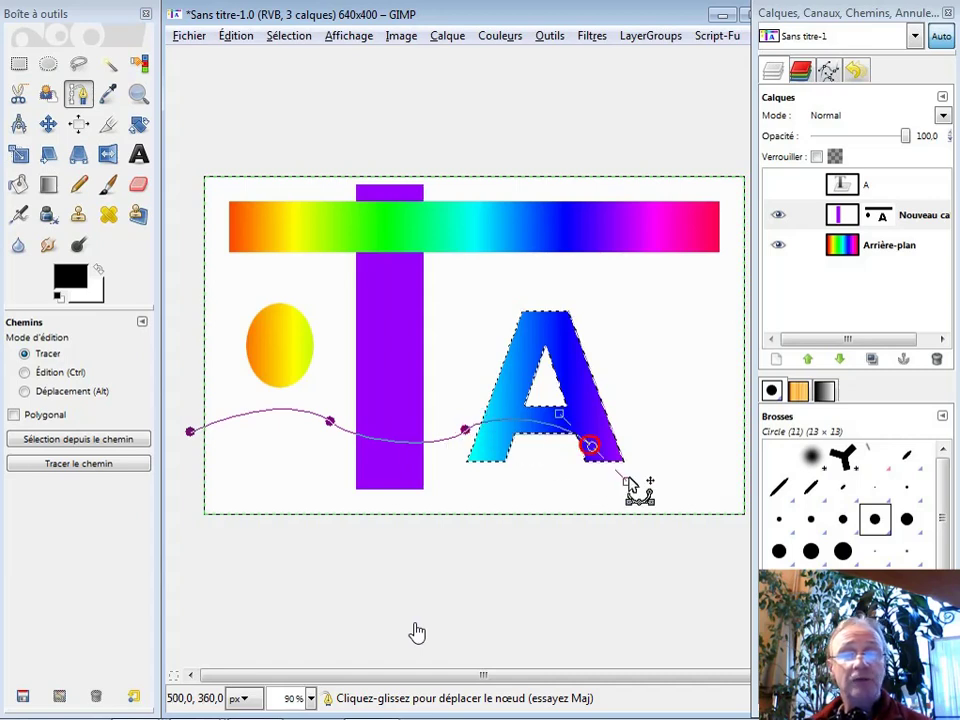
pyautogui.moveTo(685, 472); pyautogui.dragTo(728, 448)
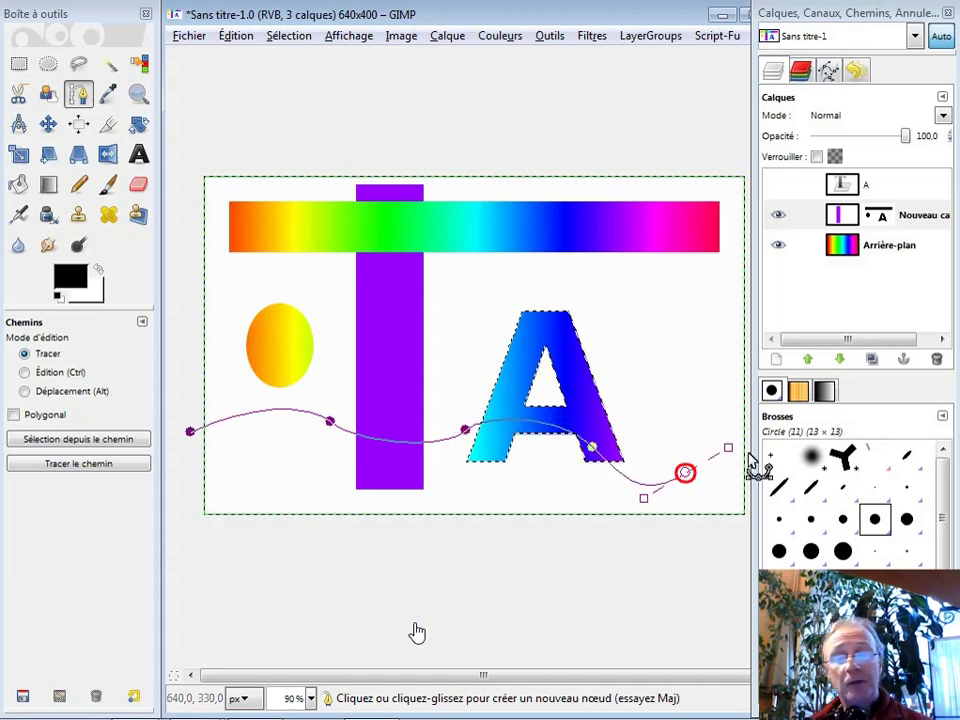
# - Add nodes at the right edge and bottom corners, then close the path at its start
pyautogui.click(745, 455)
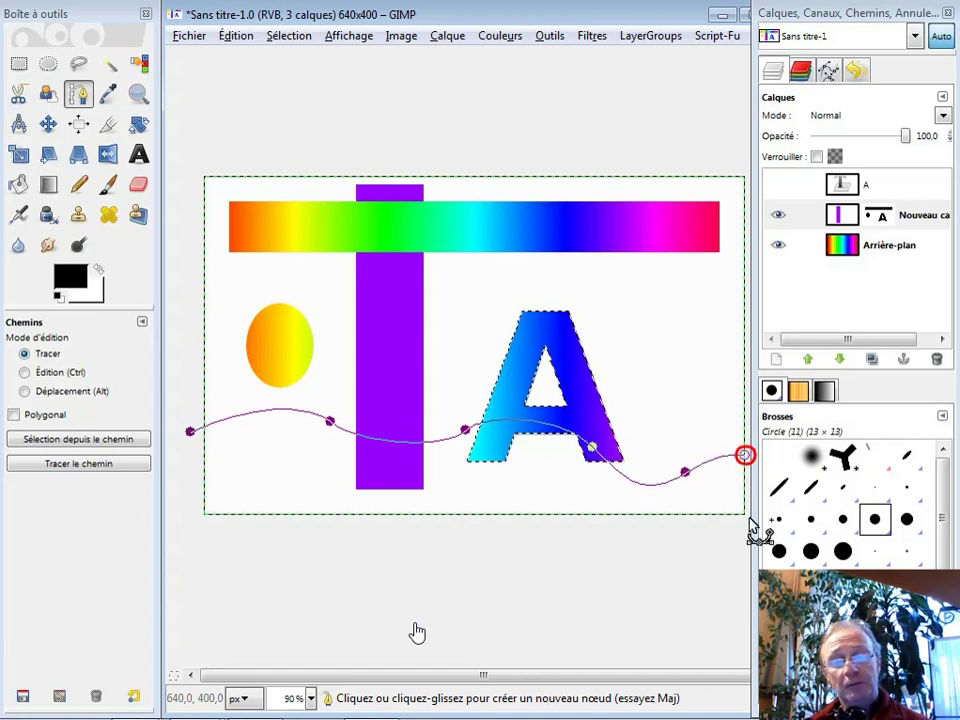
pyautogui.click(745, 524)
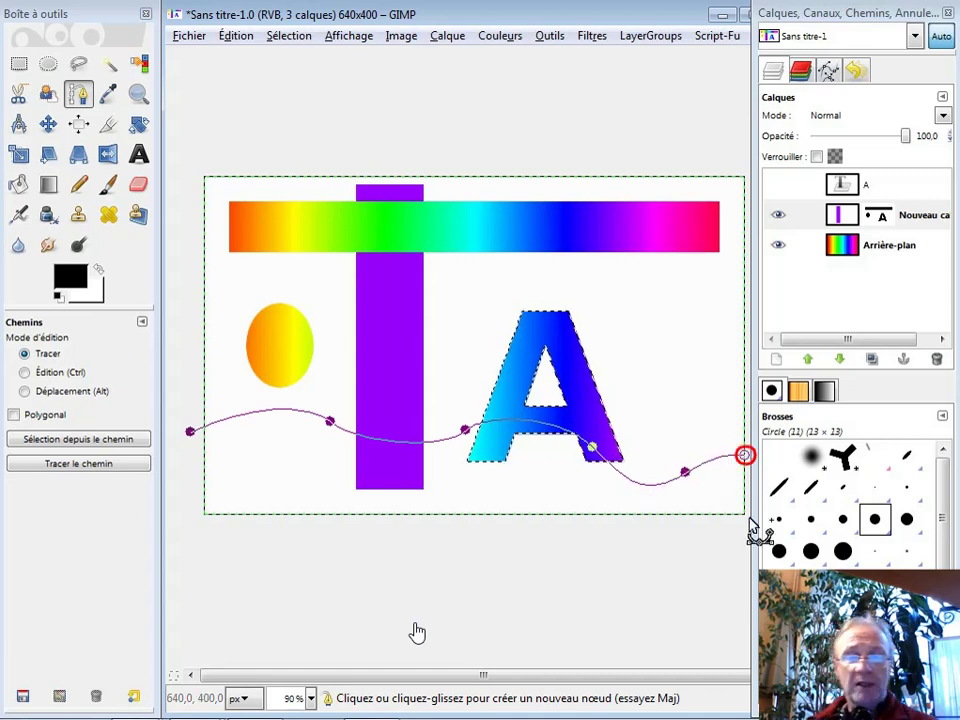
pyautogui.click(185, 542)
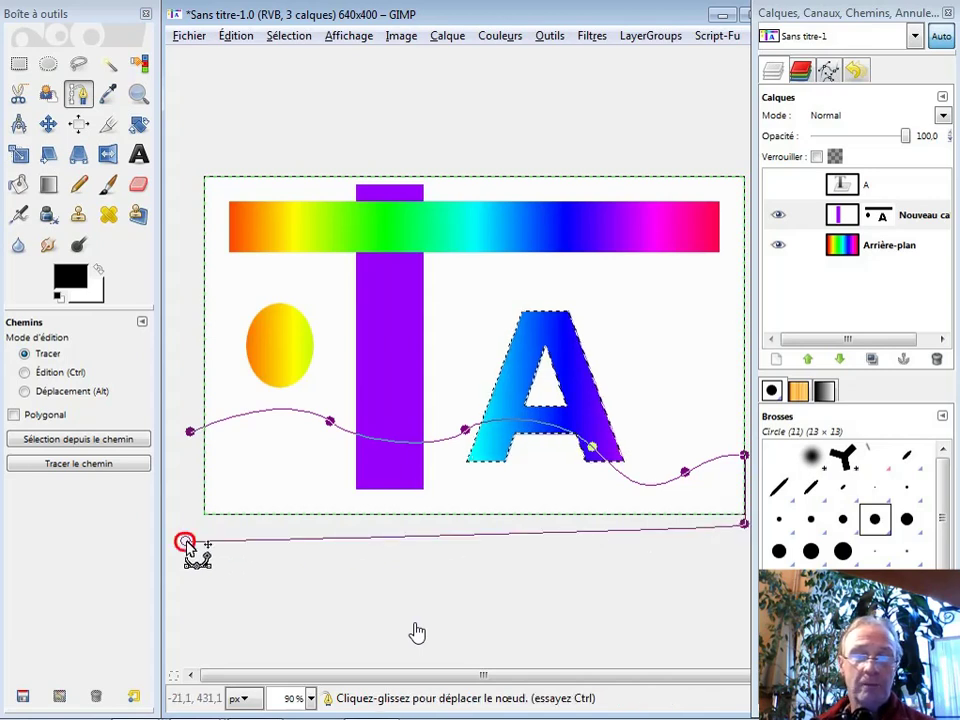
pyautogui.keyDown('ctrl'); pyautogui.click(190, 431); pyautogui.keyUp('ctrl')
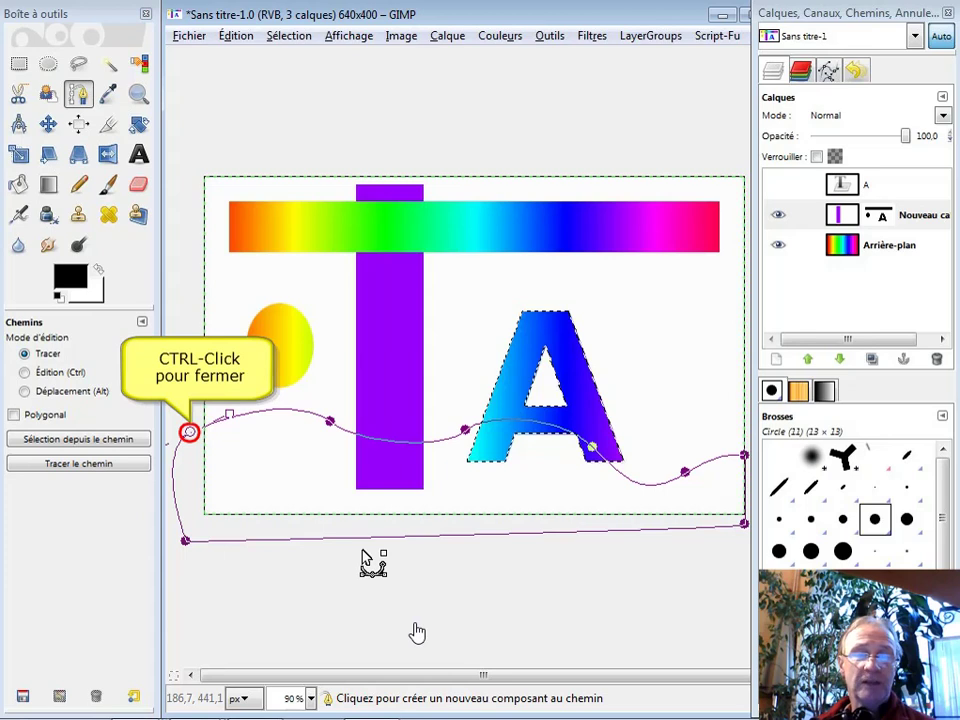
pyautogui.click(828, 71)
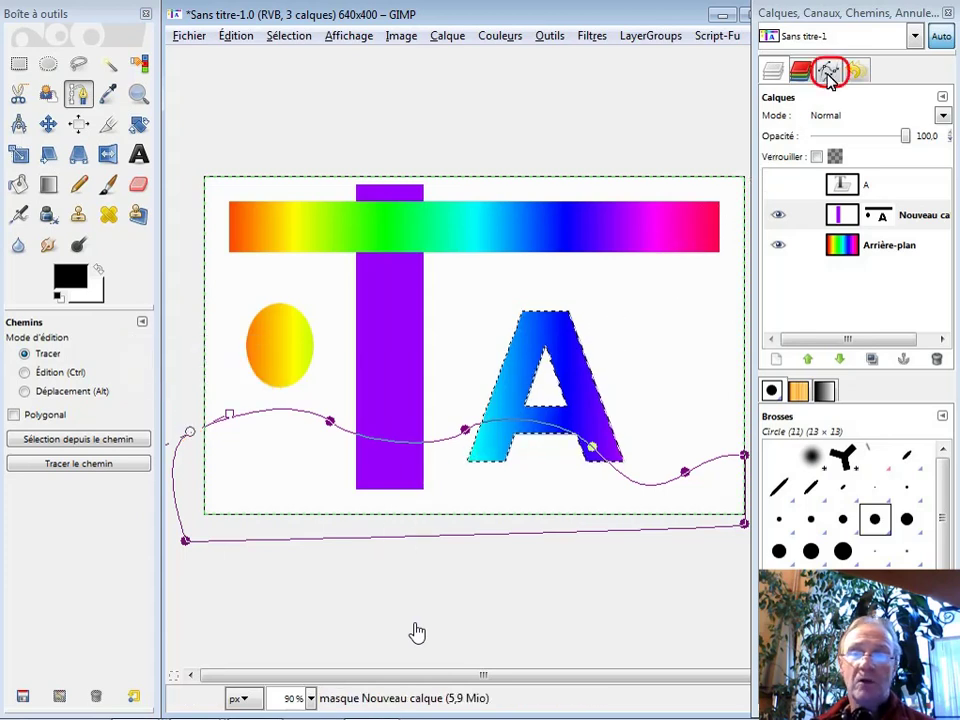
# - Convert the closed wavy path to a selection via Chemin vers sélection, then return to Layers
pyautogui.click(840, 124)
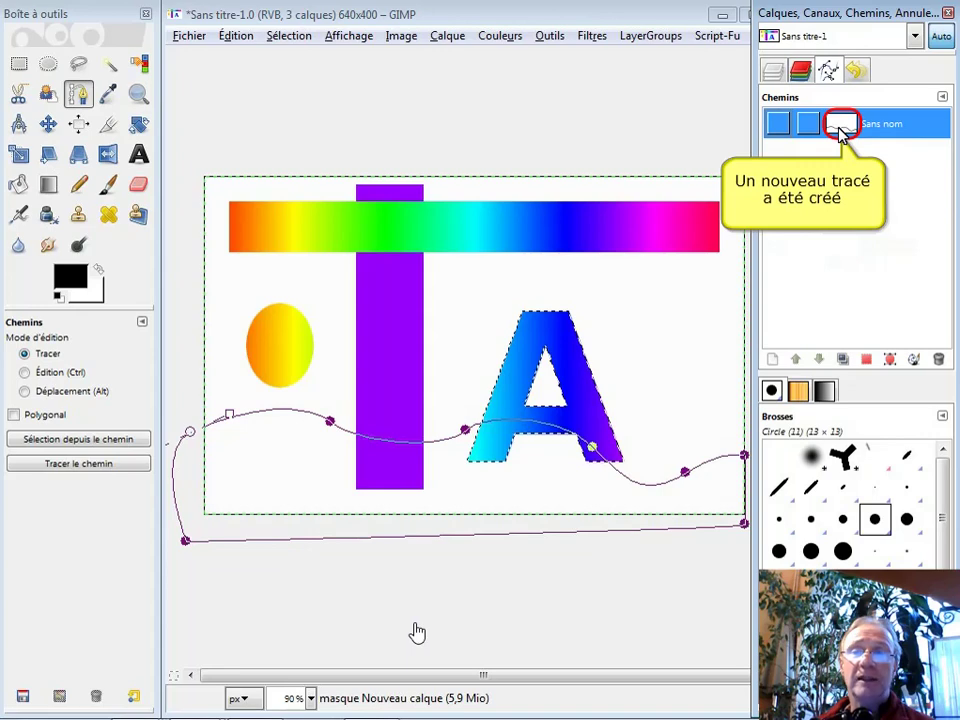
pyautogui.rightClick(838, 130)
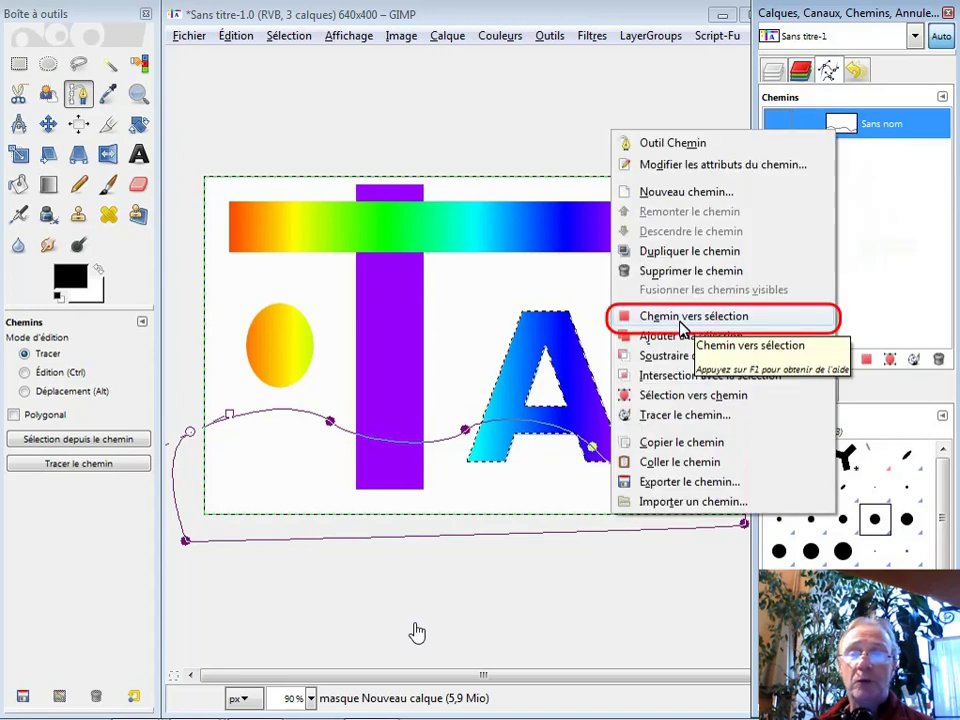
pyautogui.click(690, 316)
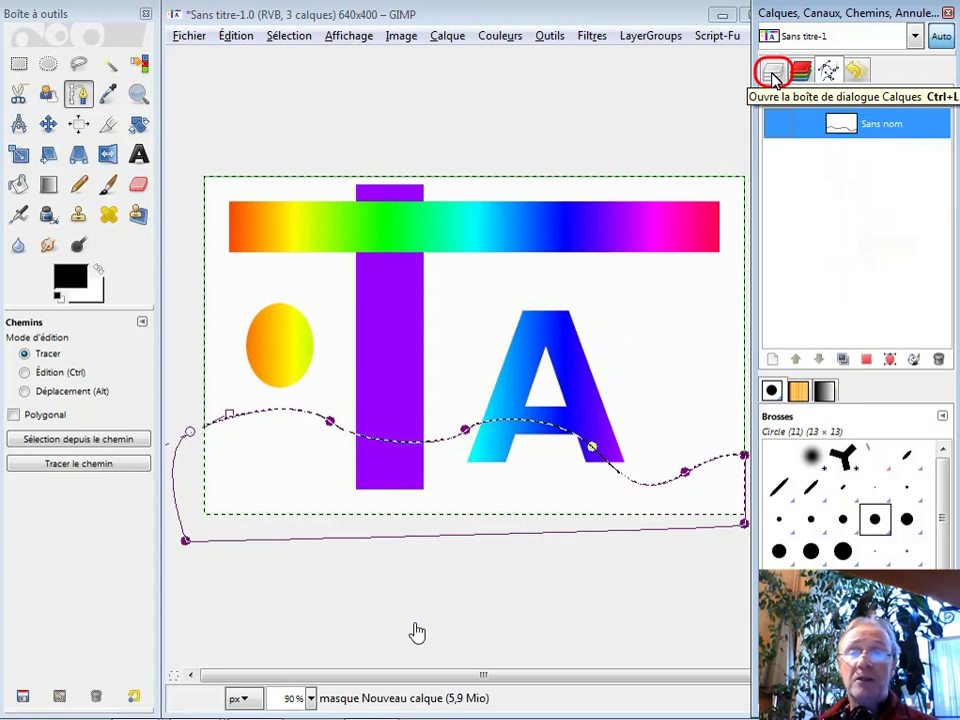
pyautogui.click(773, 71)
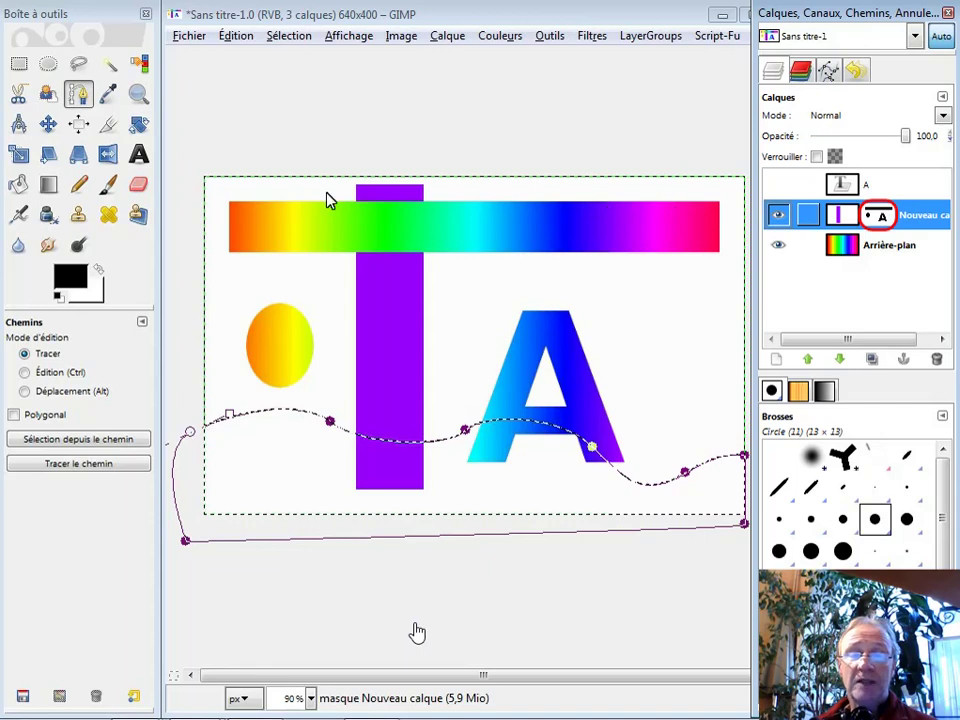
# - Fill the wavy selection on the mask with a left-to-right black-to-white gradient, then view the mask
pyautogui.click(49, 186)
pyautogui.click(82, 390)
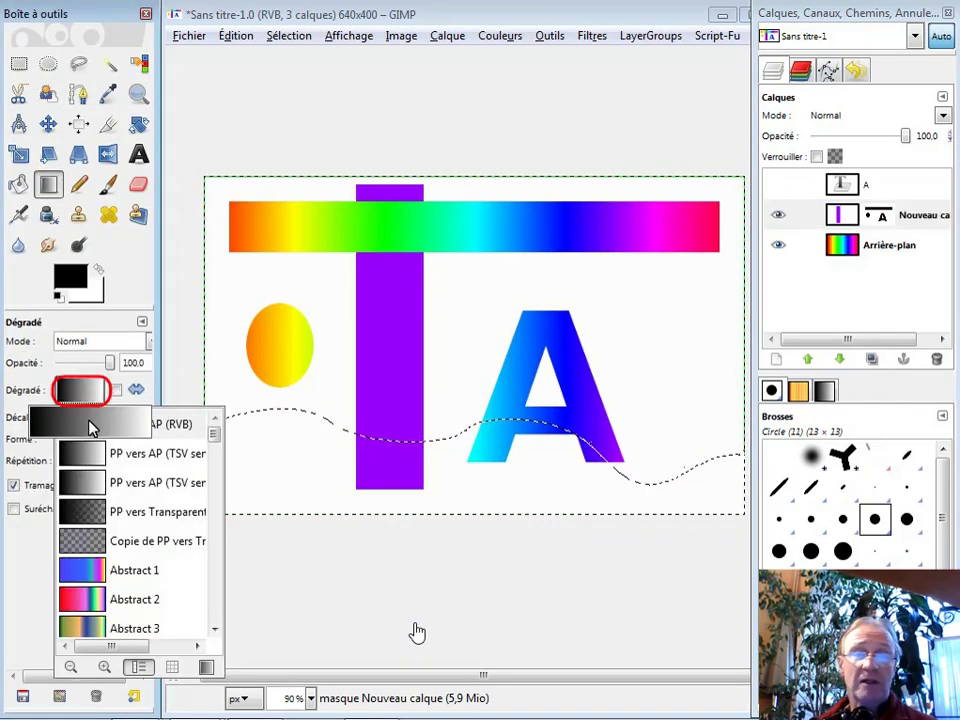
pyautogui.click(90, 428)
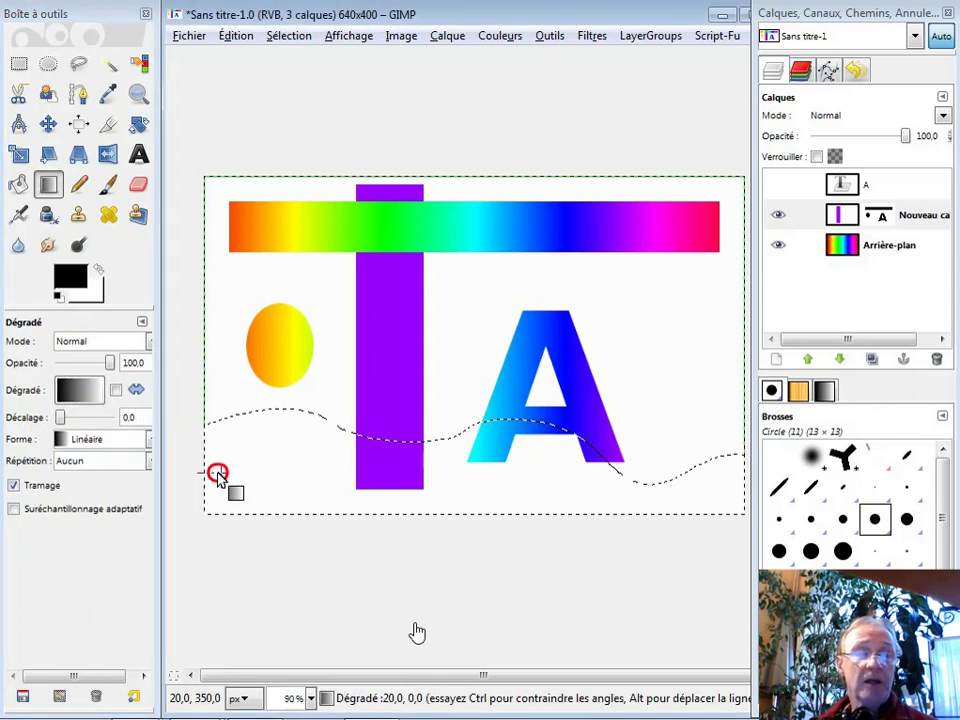
pyautogui.moveTo(217, 476); pyautogui.dragTo(746, 491)
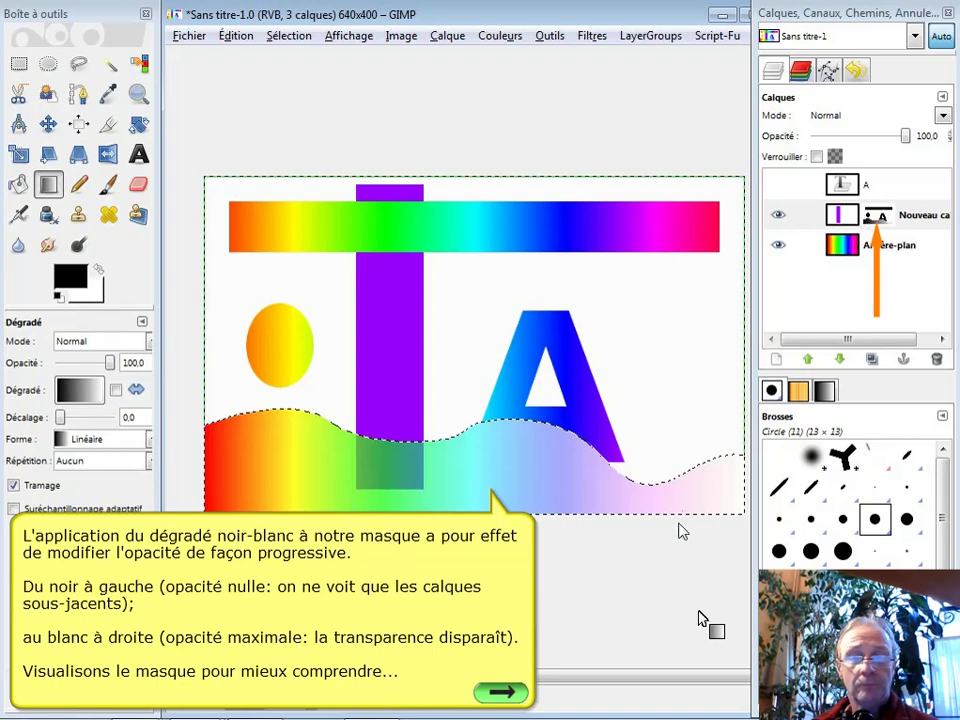
pyautogui.click(505, 693)
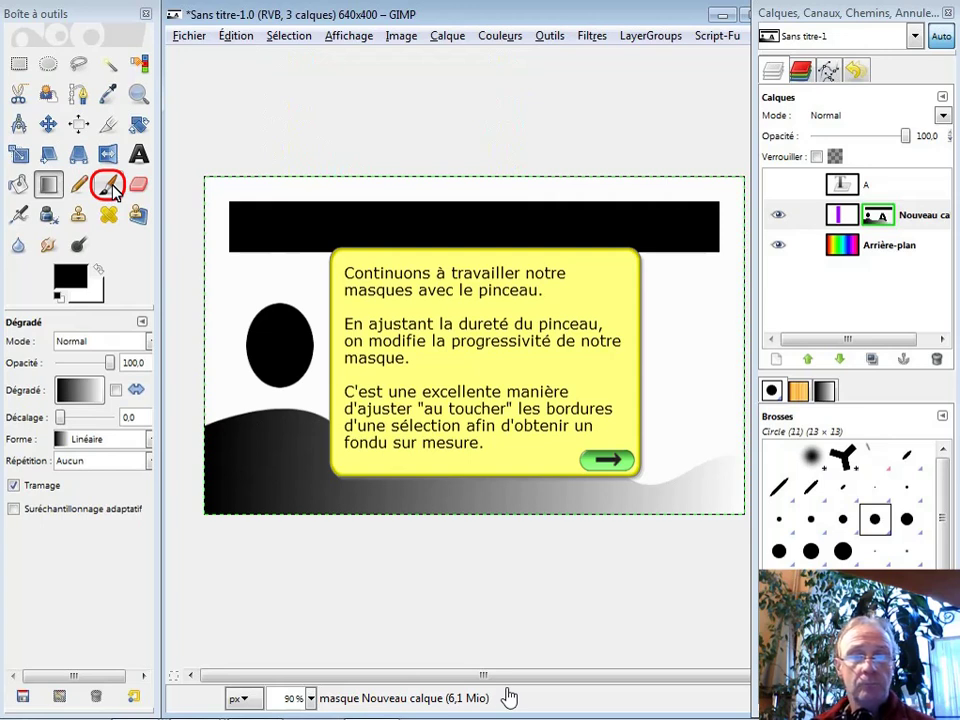
# - Brush a small soft dot on the purple bar and a large one right of the A
pyautogui.click(607, 463)
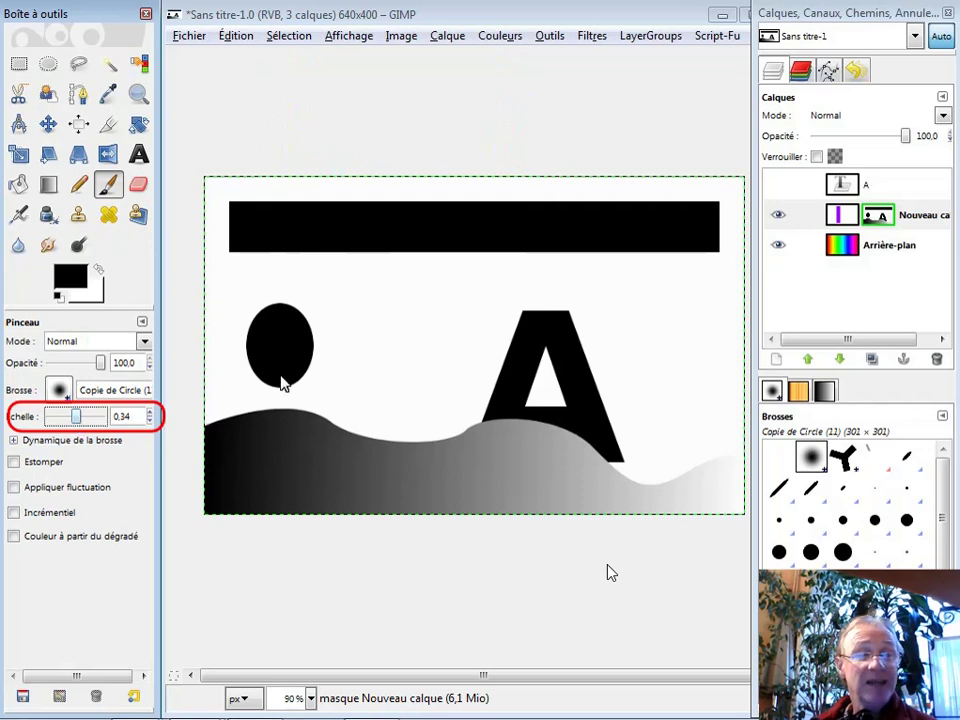
pyautogui.click(406, 348)
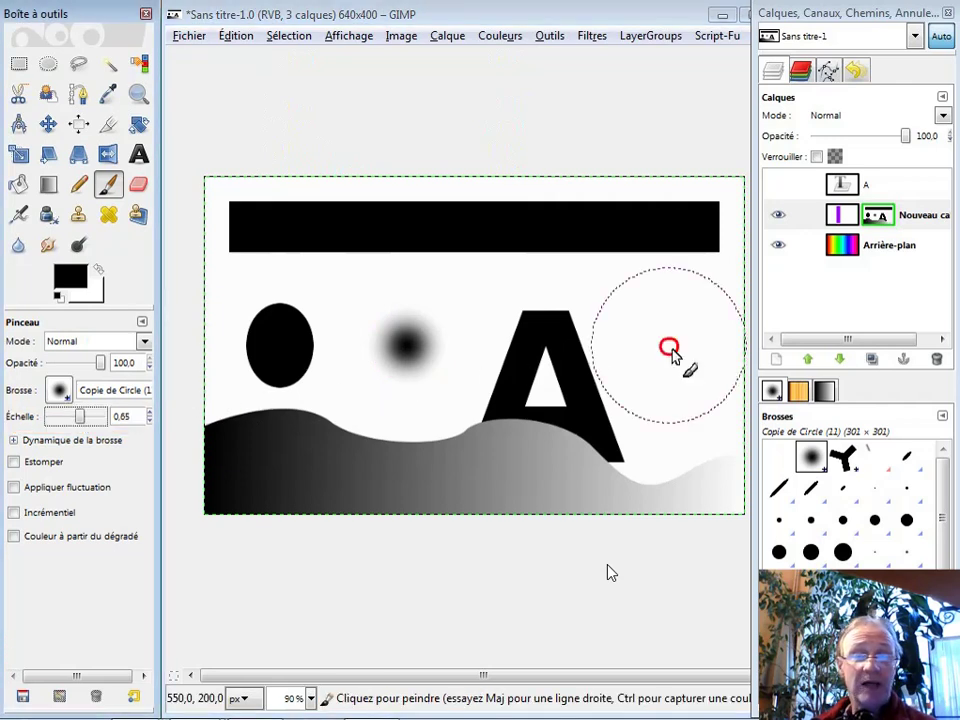
pyautogui.click(668, 347)
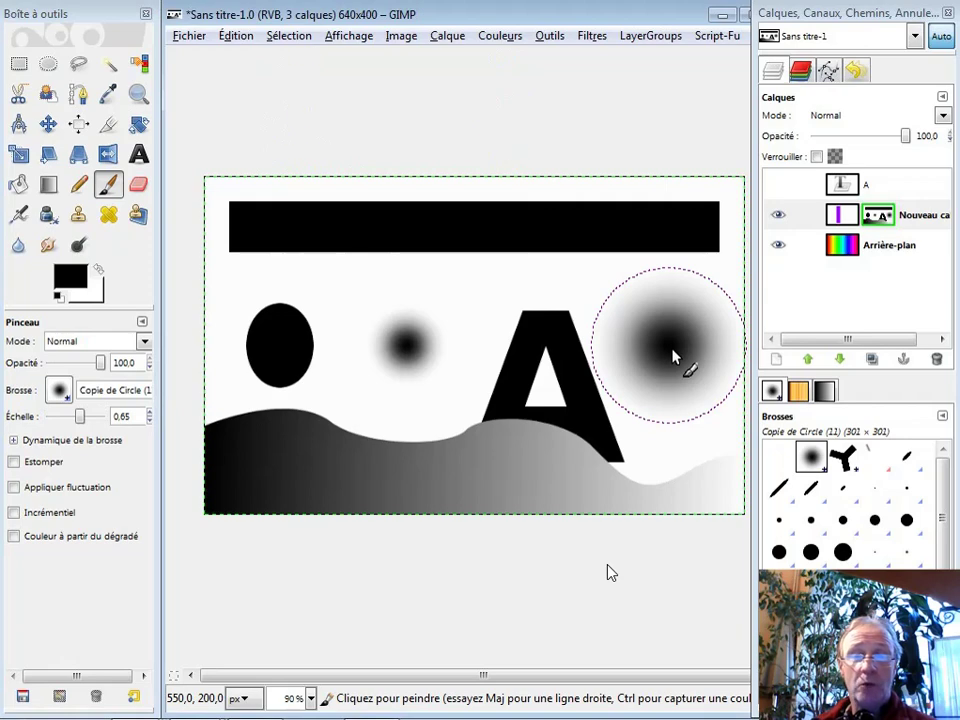